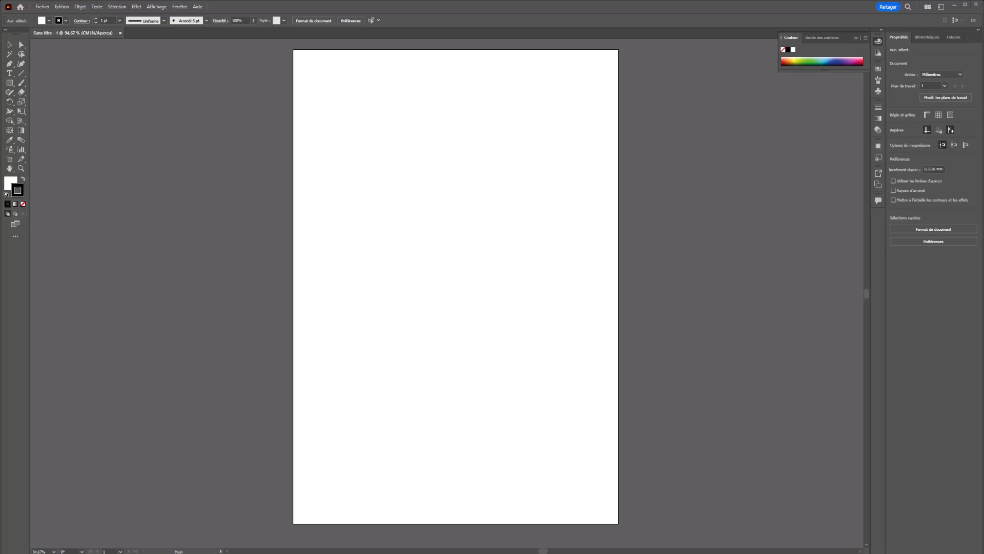
# Draw a circle about 155 mm in diameter on the page's upper half, with no fill and a 30 pt stroke.
pyautogui.click(9, 83)
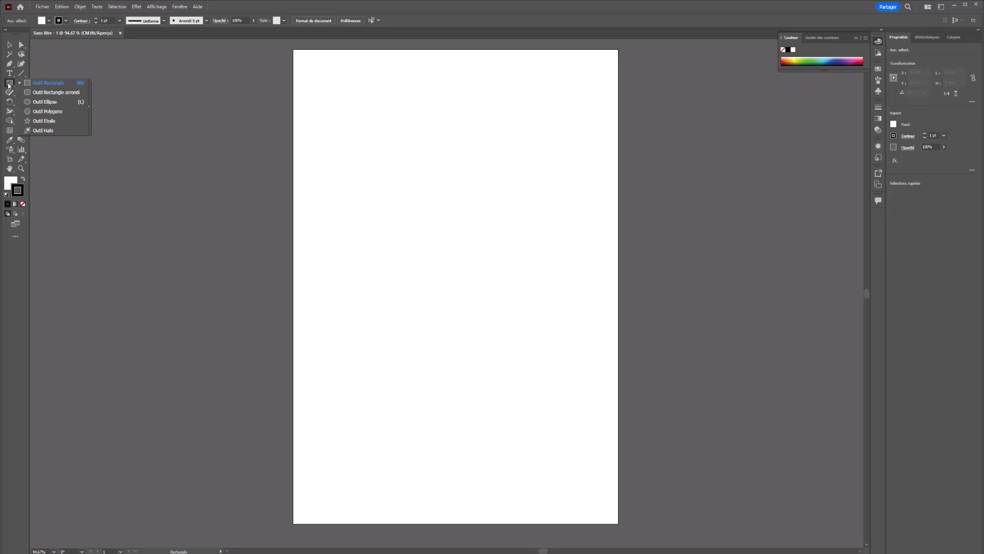
pyautogui.click(40, 102)
pyautogui.moveTo(331, 117); pyautogui.dragTo(571, 363)
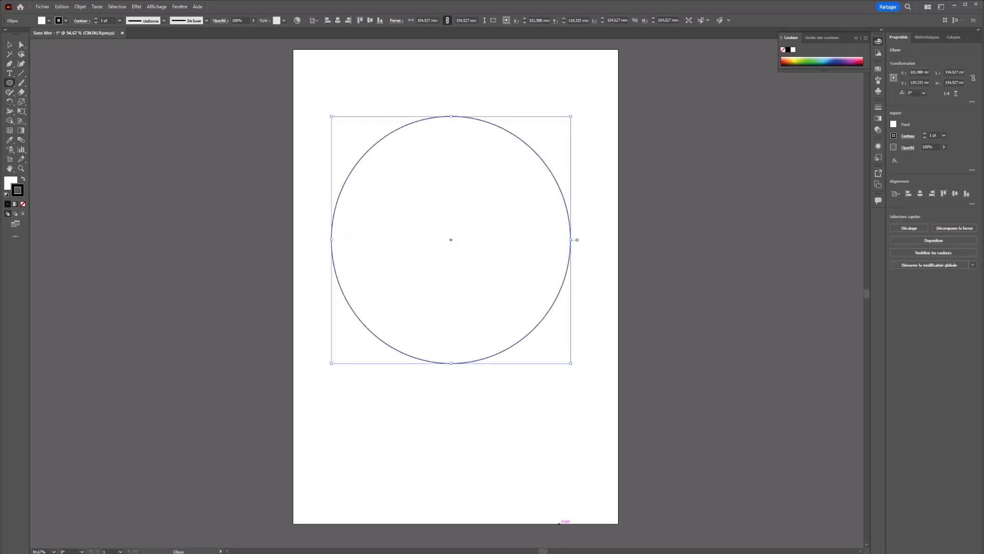
pyautogui.press('x')
pyautogui.click(23, 205)
pyautogui.click(96, 19)
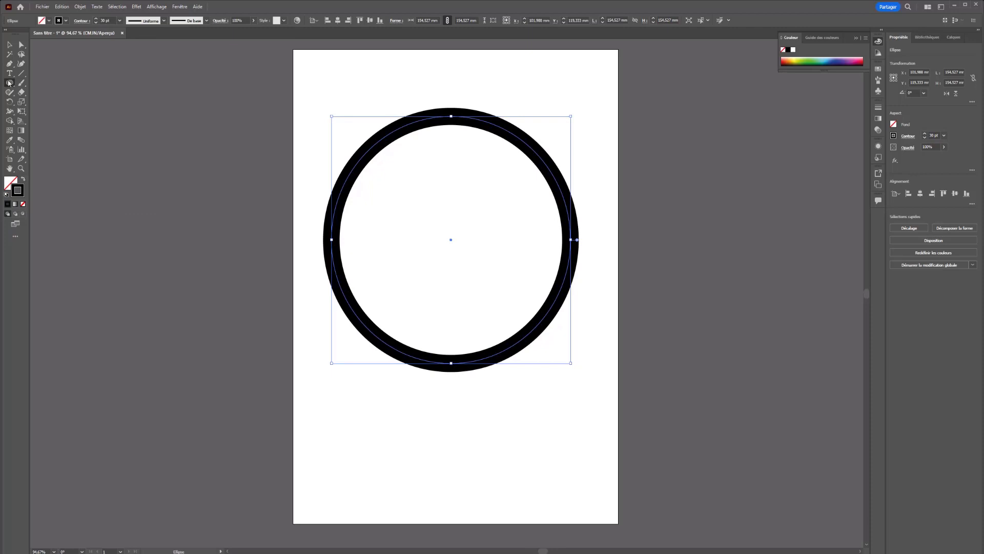
# Draw a green-stroked circle about 132 mm wide overlapping the first at lower left, and a light blue one about 176 mm wide at lower right.
pyautogui.moveTo(233, 218); pyautogui.dragTo(437, 428)
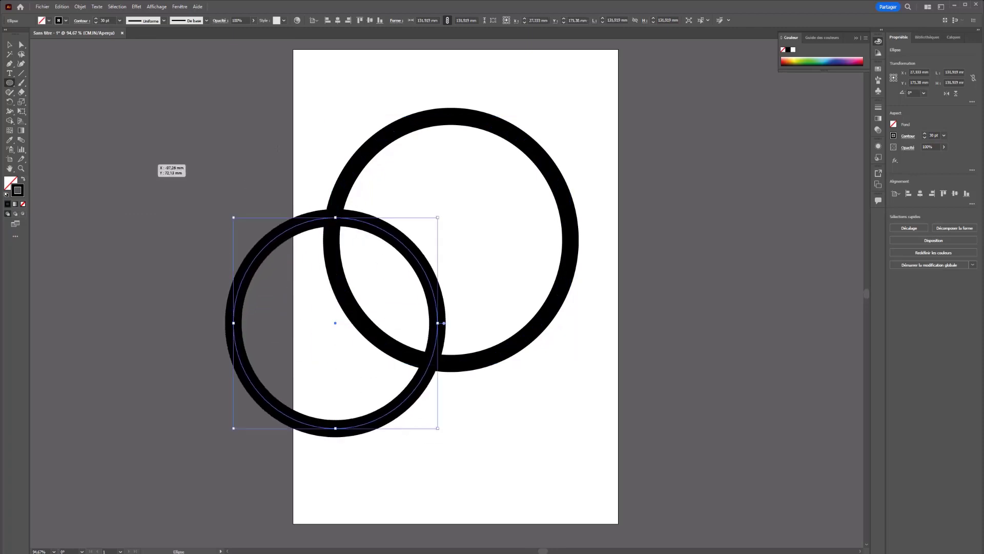
pyautogui.click(814, 61)
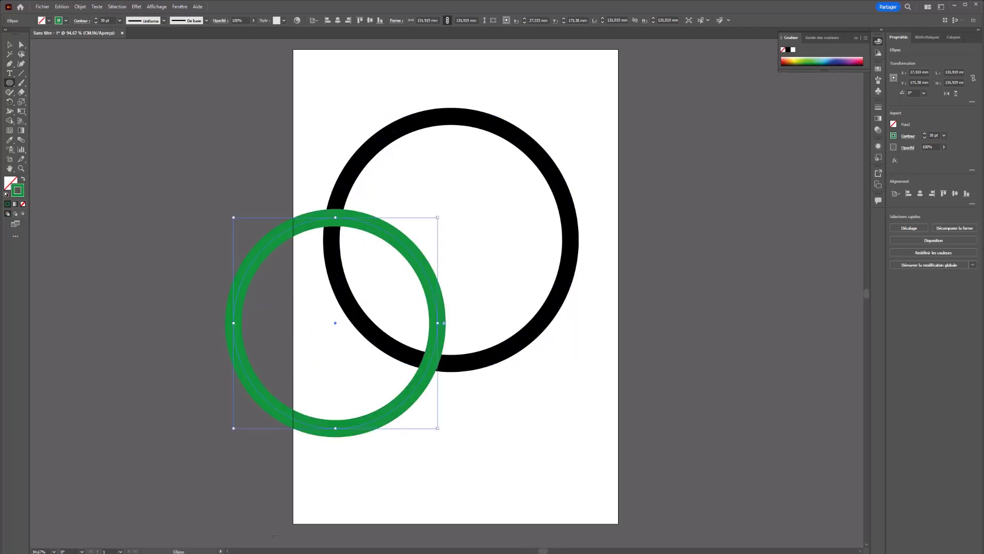
pyautogui.moveTo(629, 196)
pyautogui.mouseDown()
pyautogui.moveTo(323, 488)
pyautogui.moveTo(343, 467)
pyautogui.moveTo(356, 476)
pyautogui.mouseUp()
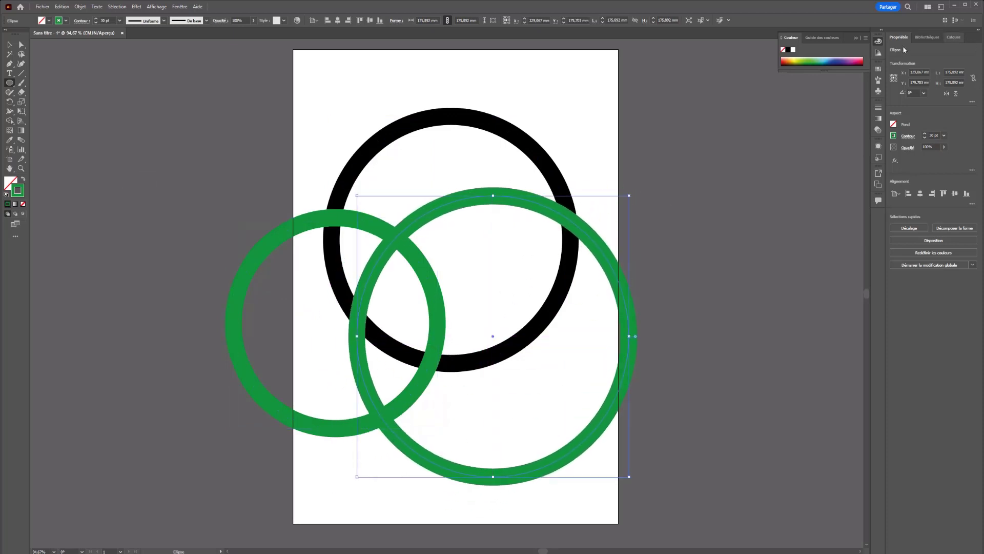
pyautogui.click(827, 58)
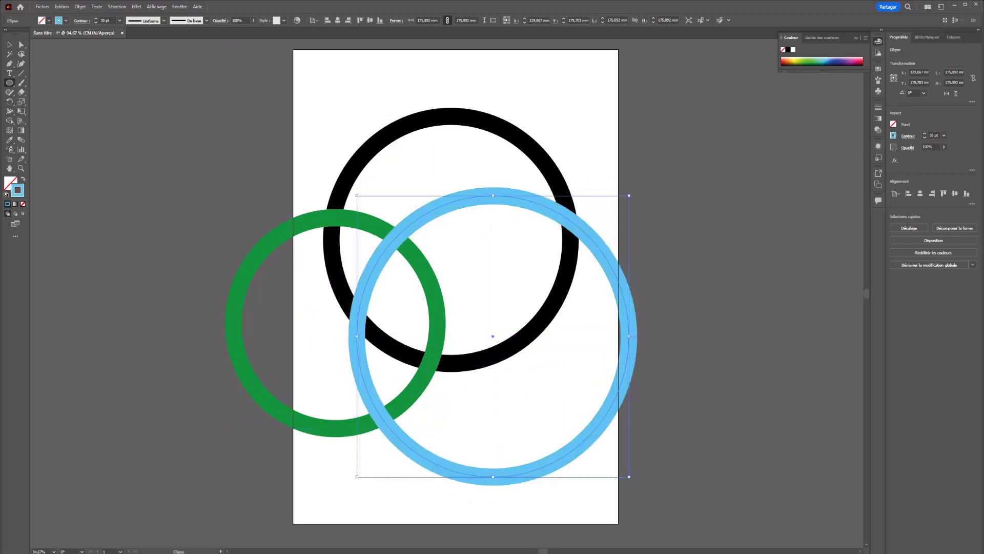
# Nudge the black circle slightly left and change its stroke colour to purple.
pyautogui.click(10, 45)
pyautogui.moveTo(504, 124); pyautogui.dragTo(501, 124)
pyautogui.click(801, 59)
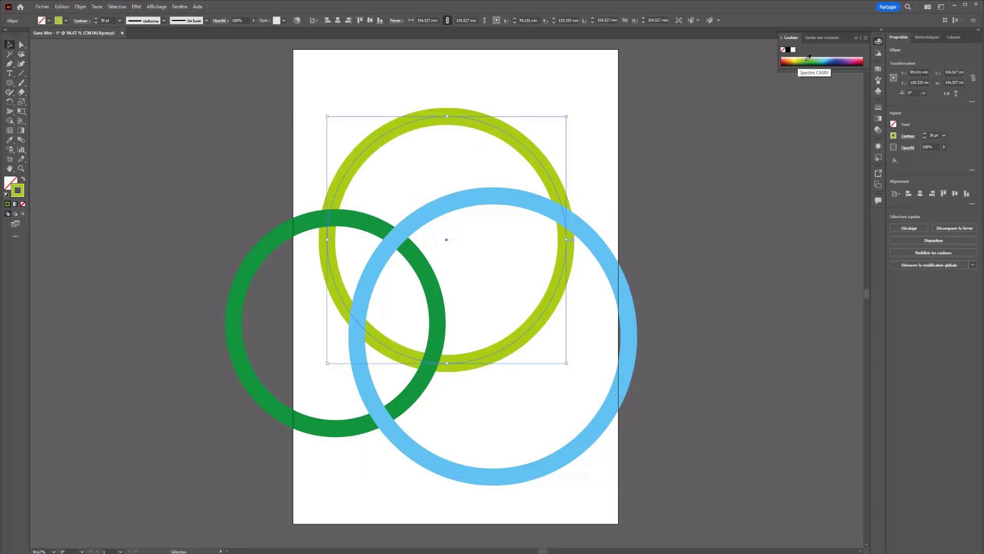
pyautogui.click(855, 59)
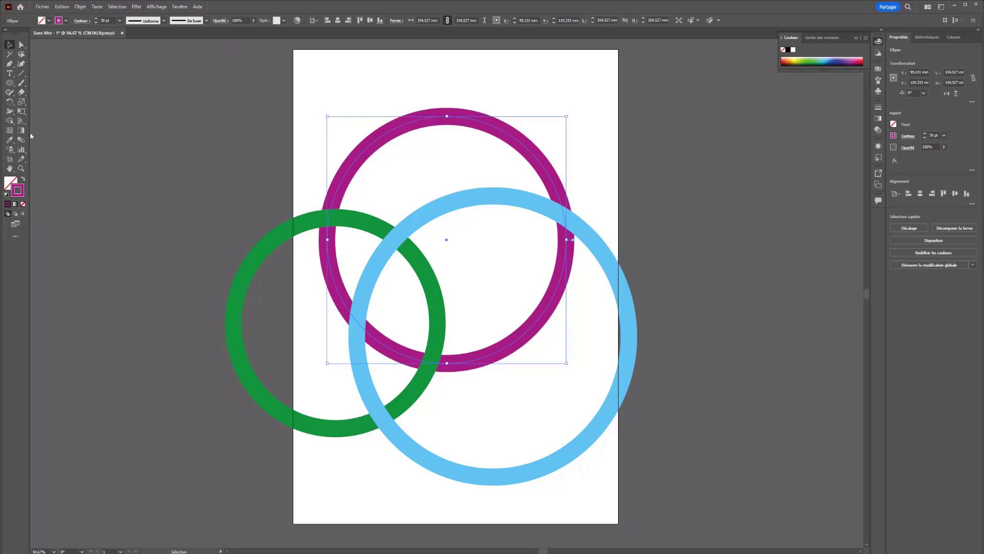
# Scale the three circles down together to about 143 mm wide and place them in the upper middle of the page.
pyautogui.moveTo(234, 108); pyautogui.dragTo(512, 319)
pyautogui.moveTo(464, 242); pyautogui.dragTo(534, 281)
pyautogui.click(408, 146)
pyautogui.moveTo(468, 125); pyautogui.dragTo(476, 285)
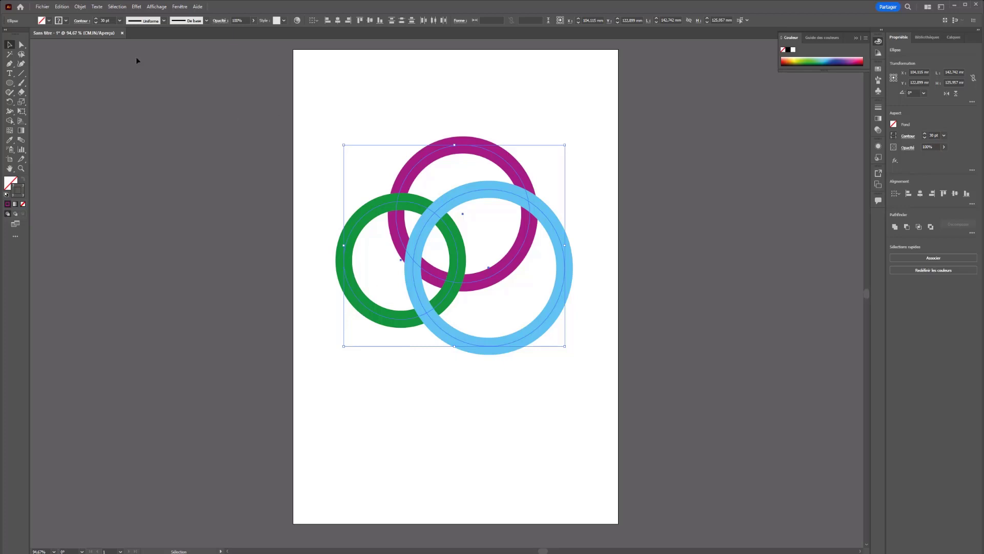
# Create an Intertwine (Entrelacement) object from the three rings and bring purple over blue at their upper-right crossing.
pyautogui.moveTo(294, 91); pyautogui.dragTo(589, 374)
pyautogui.click(78, 7)
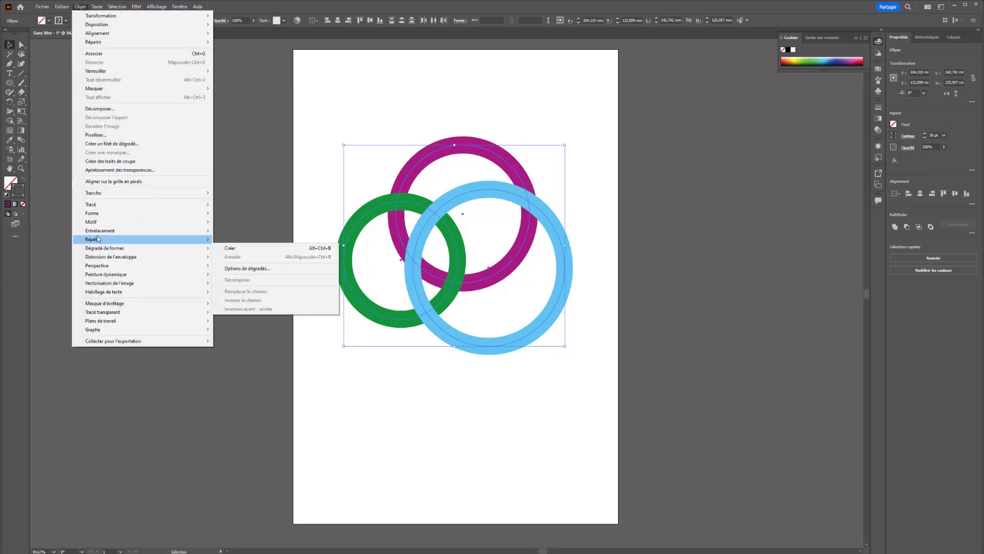
pyautogui.moveTo(97, 232)
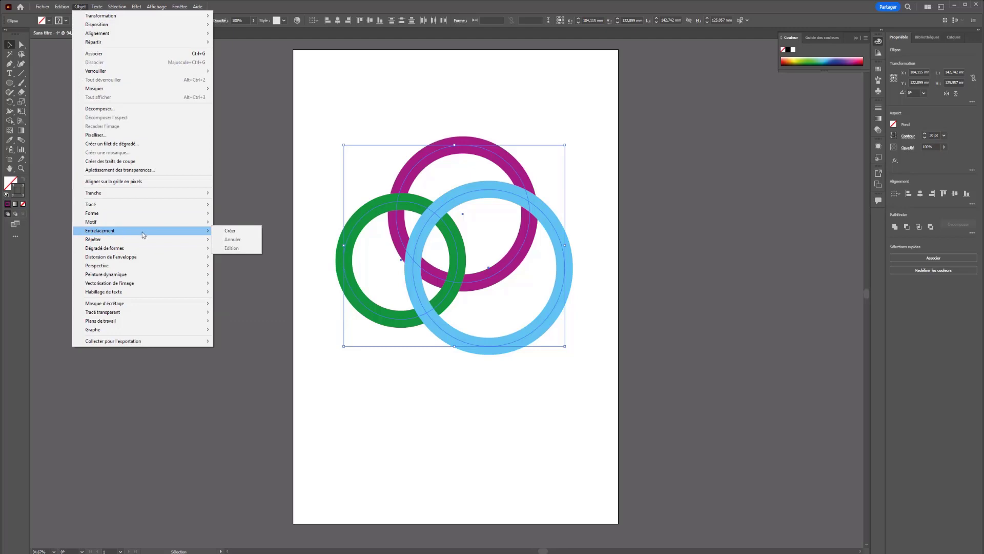
pyautogui.click(236, 232)
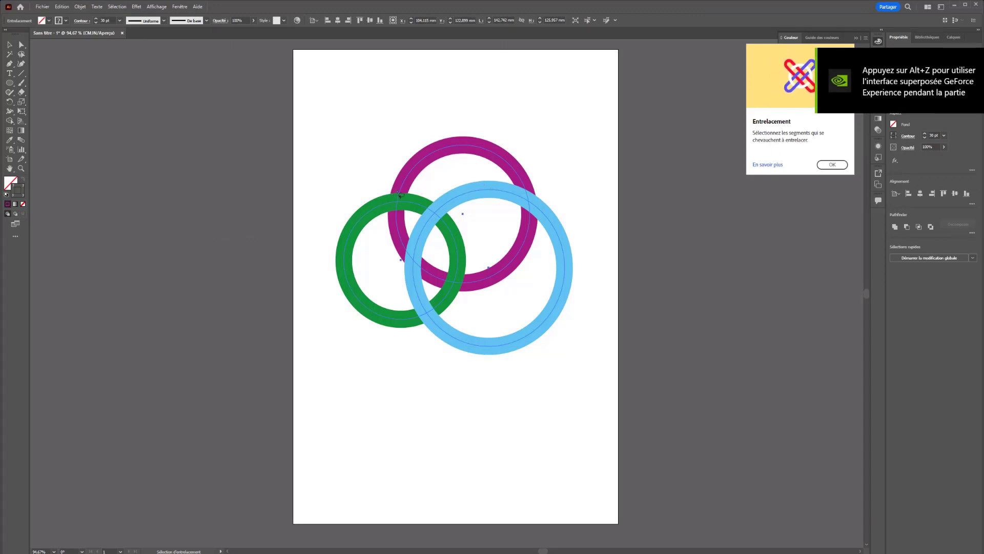
pyautogui.moveTo(546, 176)
pyautogui.mouseDown()
pyautogui.moveTo(523, 179)
pyautogui.moveTo(514, 205)
pyautogui.moveTo(528, 217)
pyautogui.moveTo(547, 200)
pyautogui.moveTo(545, 177)
pyautogui.mouseUp()
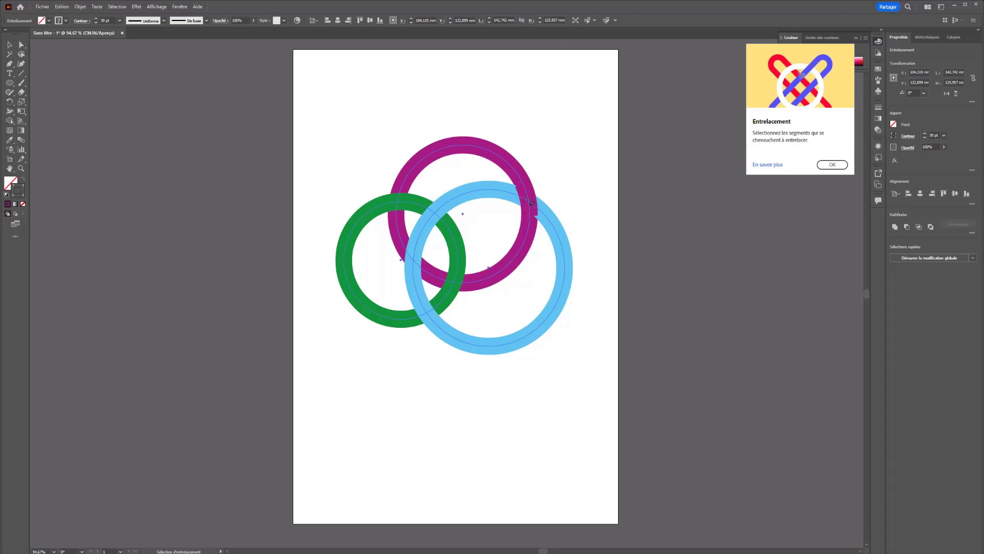
# Bring the purple ring over the blue one at their lower-left crossing and leave intertwine editing with nothing selected.
pyautogui.scroll(2, 547, 184)
pyautogui.scroll(-2, 544, 184)
pyautogui.hscroll(-3, 534, 193)
pyautogui.hscroll(3, 534, 193)
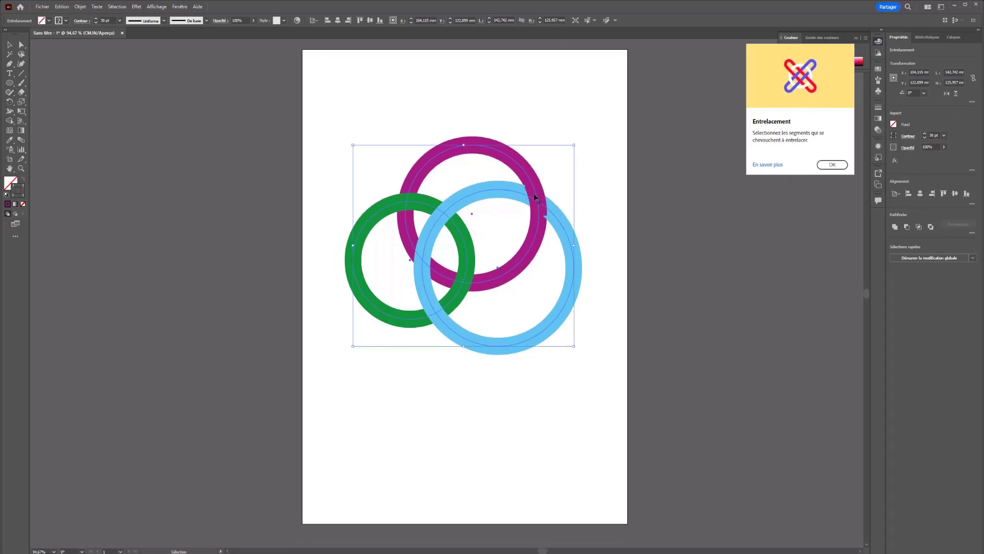
pyautogui.hscroll(1, 534, 197)
pyautogui.hotkey('ctrl', '+')
pyautogui.hotkey('ctrl', '+')
pyautogui.hotkey('ctrl', '+')
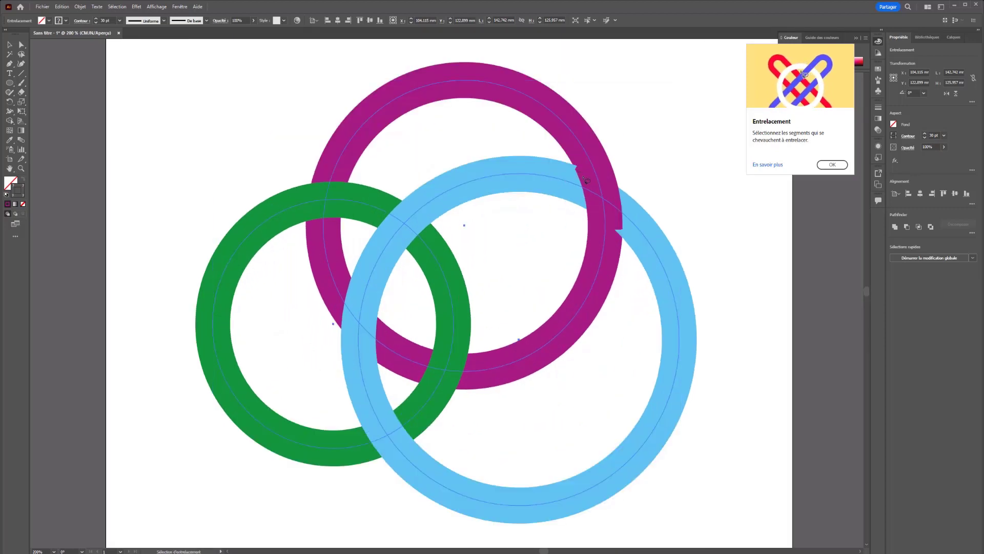
pyautogui.hotkey('ctrl', '-')
pyautogui.hotkey('ctrl', '-')
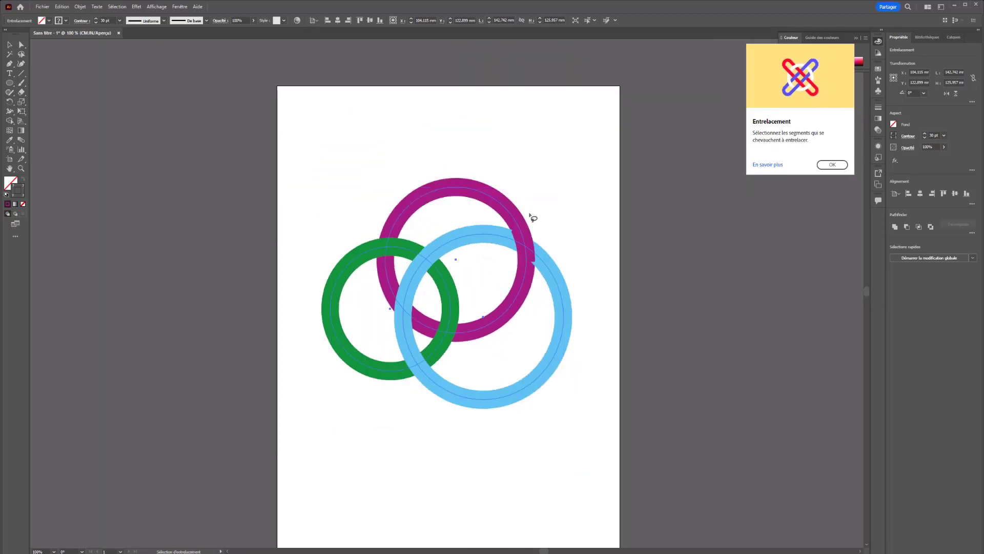
pyautogui.moveTo(545, 211)
pyautogui.mouseDown()
pyautogui.moveTo(494, 247)
pyautogui.moveTo(526, 273)
pyautogui.moveTo(553, 240)
pyautogui.moveTo(550, 222)
pyautogui.moveTo(511, 230)
pyautogui.moveTo(525, 269)
pyautogui.moveTo(544, 263)
pyautogui.moveTo(545, 229)
pyautogui.mouseUp()
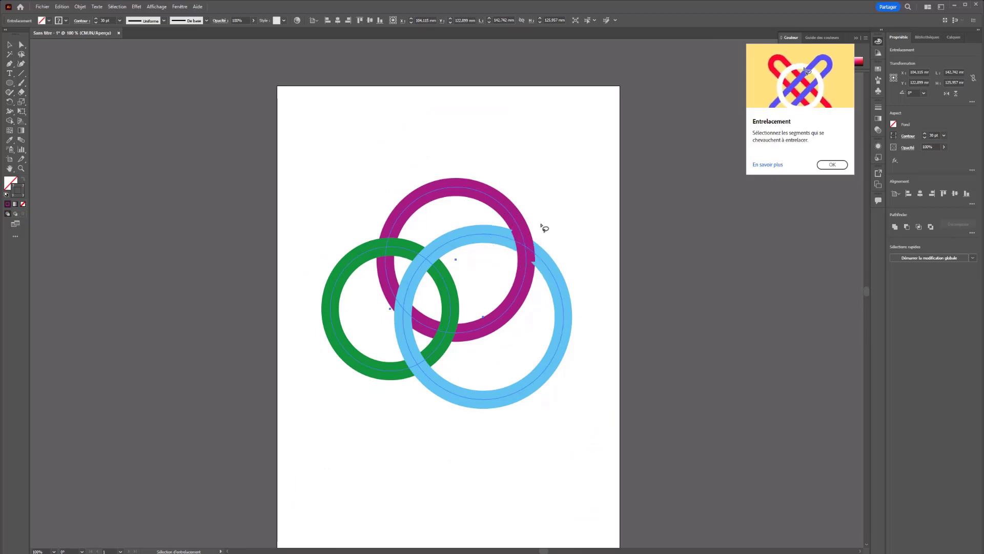
pyautogui.moveTo(420, 285)
pyautogui.mouseDown()
pyautogui.moveTo(384, 300)
pyautogui.moveTo(393, 324)
pyautogui.moveTo(412, 331)
pyautogui.moveTo(420, 299)
pyautogui.mouseUp()
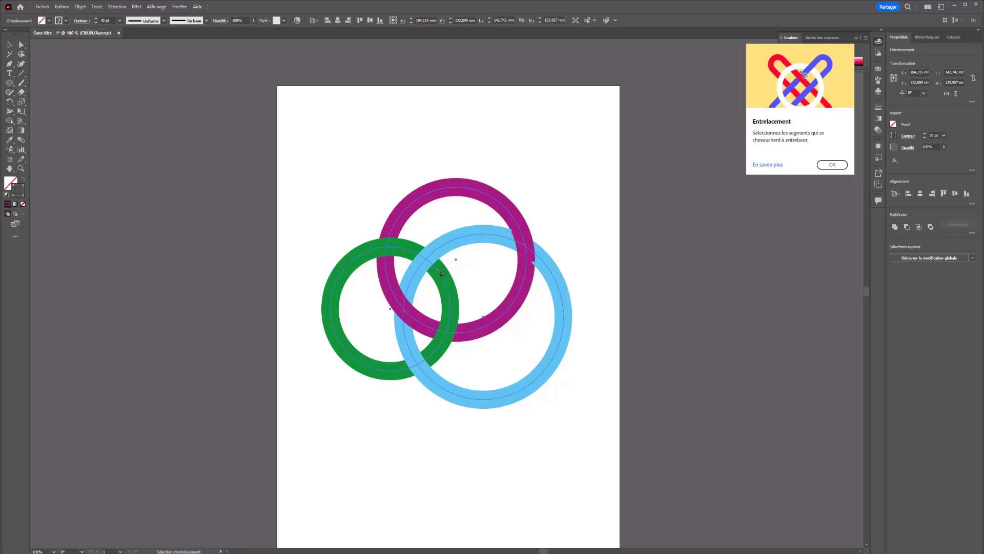
pyautogui.press('Escape')
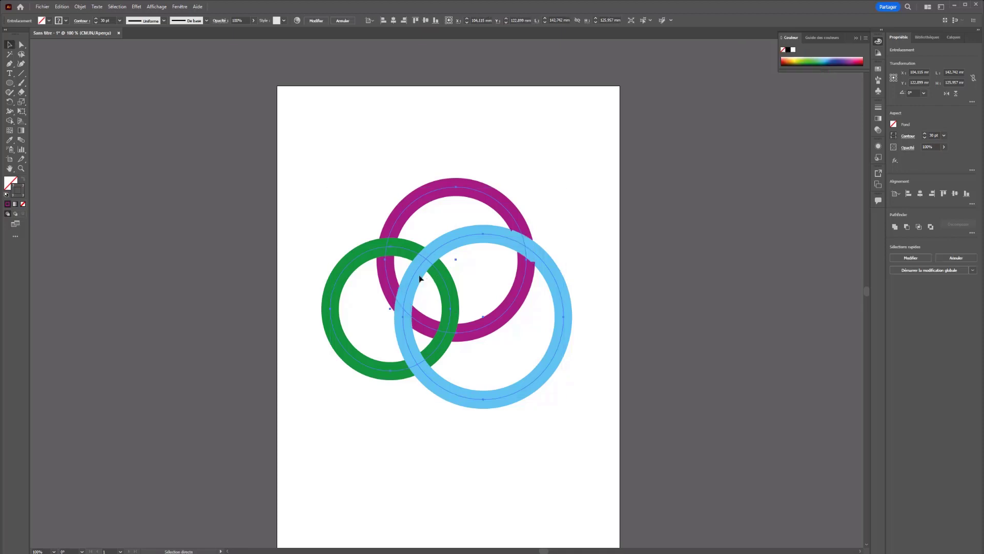
pyautogui.press('v')
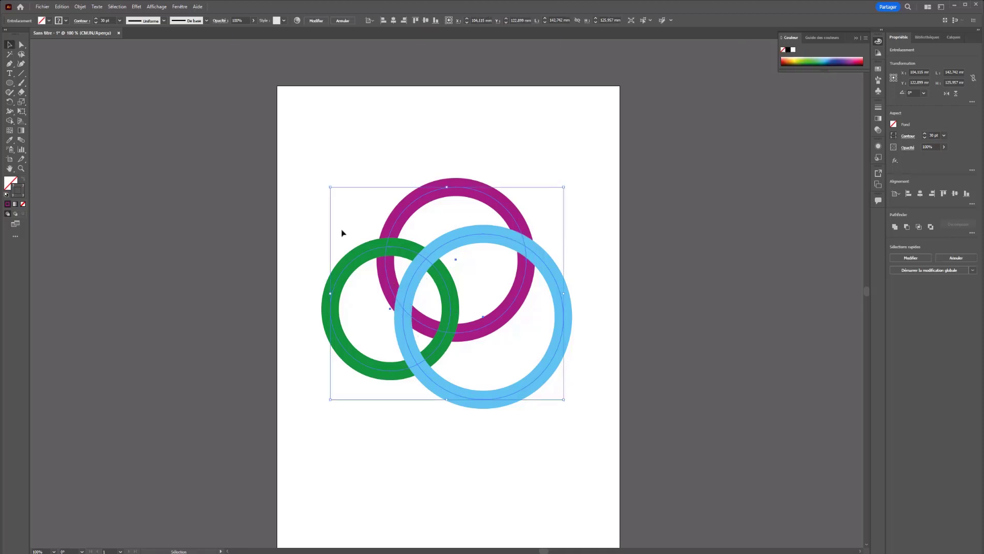
pyautogui.click(384, 183)
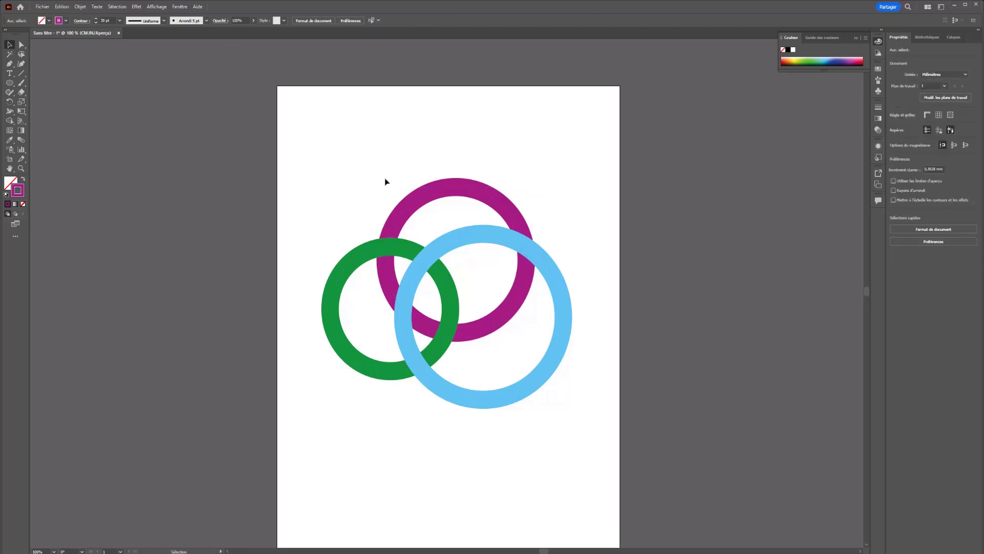
# Isolate the intertwined group, move the purple ring toward the lower right, and exit isolation mode.
pyautogui.doubleClick(413, 207)
pyautogui.click(415, 209)
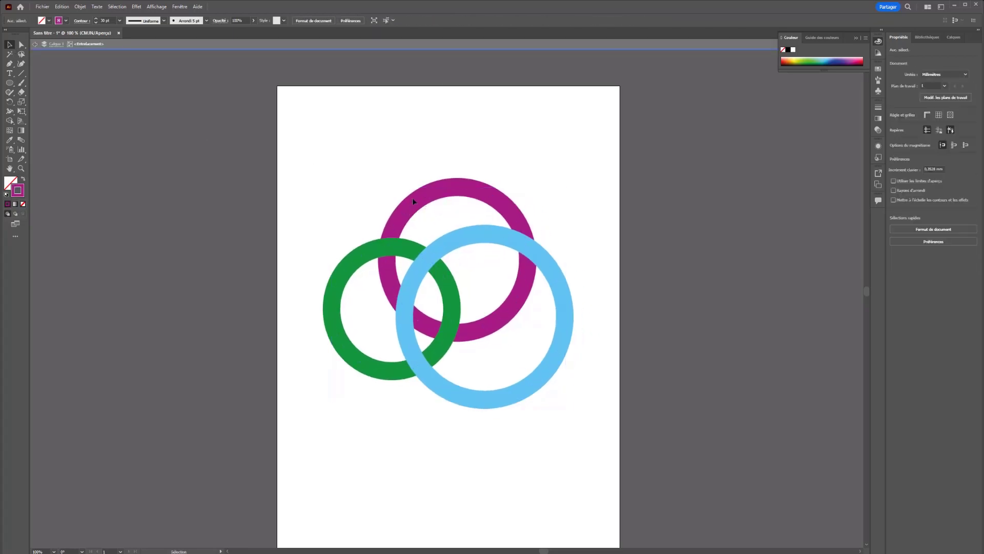
pyautogui.moveTo(418, 204); pyautogui.dragTo(456, 216)
pyautogui.moveTo(336, 172); pyautogui.dragTo(670, 533)
pyautogui.click(36, 45)
pyautogui.click(36, 45)
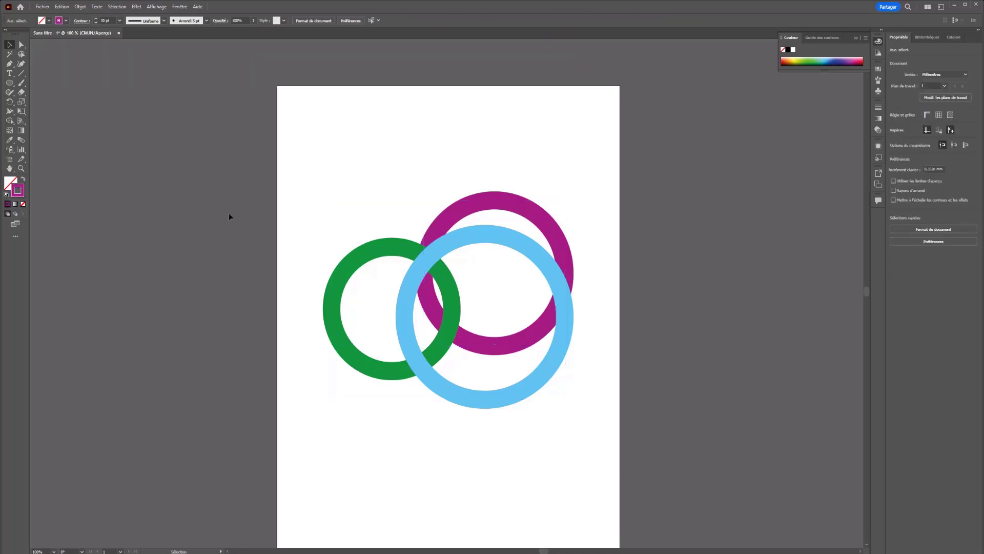
# Reopen the rings' intertwine for editing and bring purple to the front where the three rings cross at upper left.
pyautogui.click(440, 253)
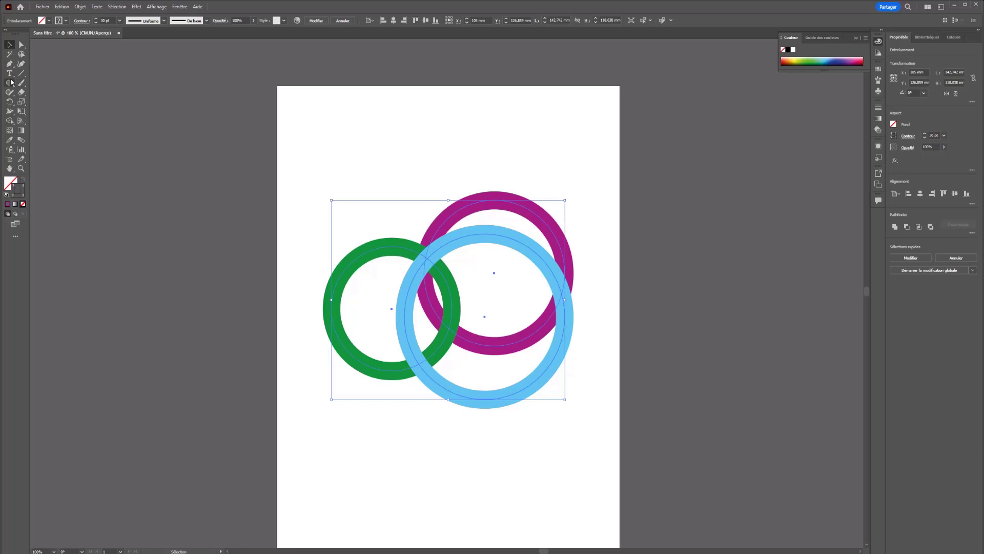
pyautogui.click(62, 7)
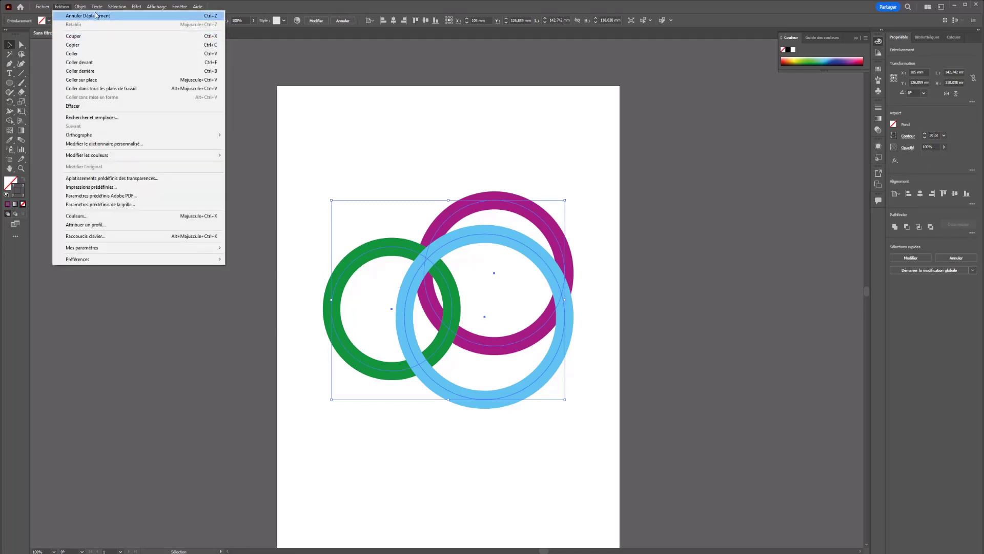
pyautogui.moveTo(80, 6)
pyautogui.moveTo(130, 246)
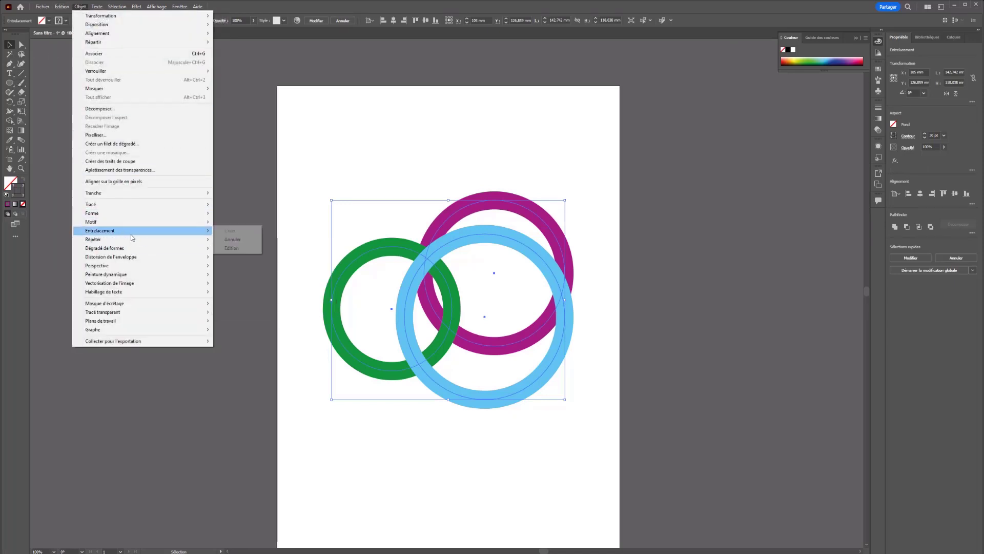
pyautogui.click(233, 248)
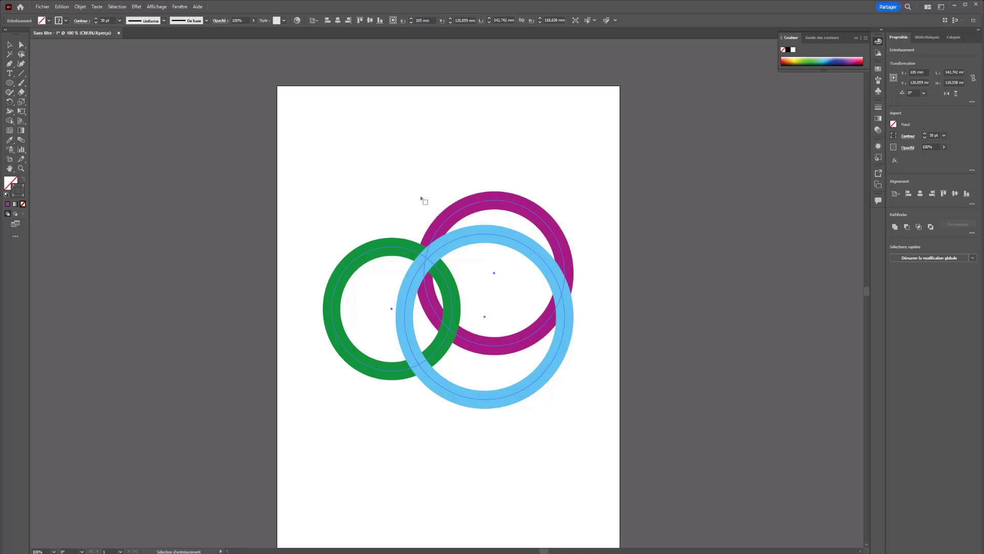
pyautogui.moveTo(410, 236); pyautogui.dragTo(455, 276)
pyautogui.click(431, 243)
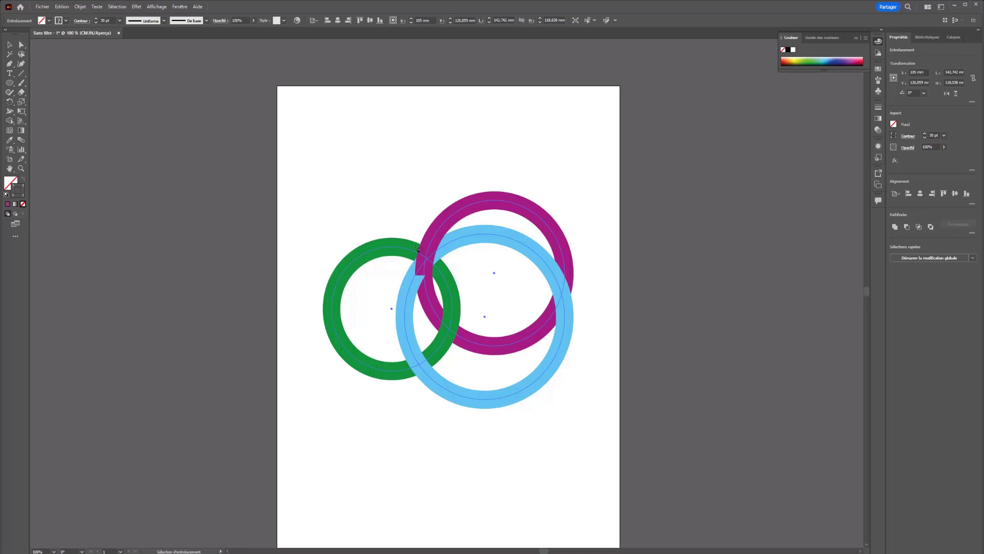
# Try further stacking-order changes around the crossing of the green, blue and purple rings, then leave intertwine editing.
pyautogui.moveTo(409, 229)
pyautogui.mouseDown()
pyautogui.moveTo(413, 276)
pyautogui.moveTo(432, 289)
pyautogui.moveTo(448, 245)
pyautogui.moveTo(434, 225)
pyautogui.moveTo(417, 241)
pyautogui.mouseUp()
pyautogui.click(436, 266)
pyautogui.moveTo(437, 230)
pyautogui.mouseDown()
pyautogui.moveTo(428, 290)
pyautogui.moveTo(452, 268)
pyautogui.moveTo(436, 226)
pyautogui.mouseUp()
pyautogui.click(425, 258)
pyautogui.moveTo(450, 246)
pyautogui.mouseDown()
pyautogui.moveTo(420, 277)
pyautogui.moveTo(453, 252)
pyautogui.moveTo(442, 243)
pyautogui.moveTo(413, 285)
pyautogui.moveTo(447, 245)
pyautogui.moveTo(423, 260)
pyautogui.mouseUp()
pyautogui.click(438, 270)
pyautogui.click(421, 256)
pyautogui.press('v')
# Undo the intertwine edits, the purple ring's move and the scaling, back to the three full-size circles.
pyautogui.hotkey('ctrl', 'z')
pyautogui.hotkey('ctrl', 'z')
pyautogui.hotkey('ctrl', 'z')
pyautogui.hotkey('ctrl', 'z')
pyautogui.hotkey('ctrl', 'z')
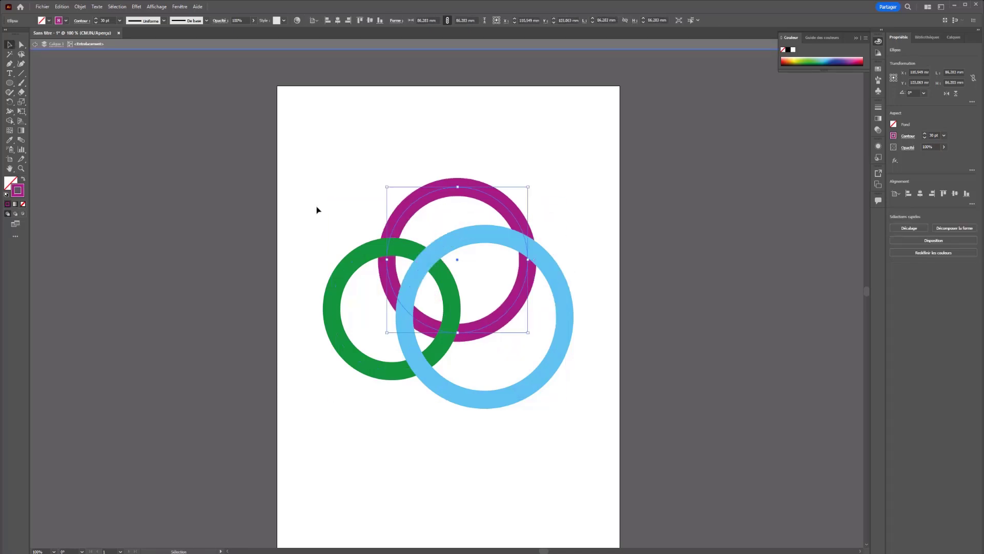
pyautogui.hotkey('ctrl', 'z')
pyautogui.hotkey('ctrl', 'z')
pyautogui.hotkey('ctrl', 'z')
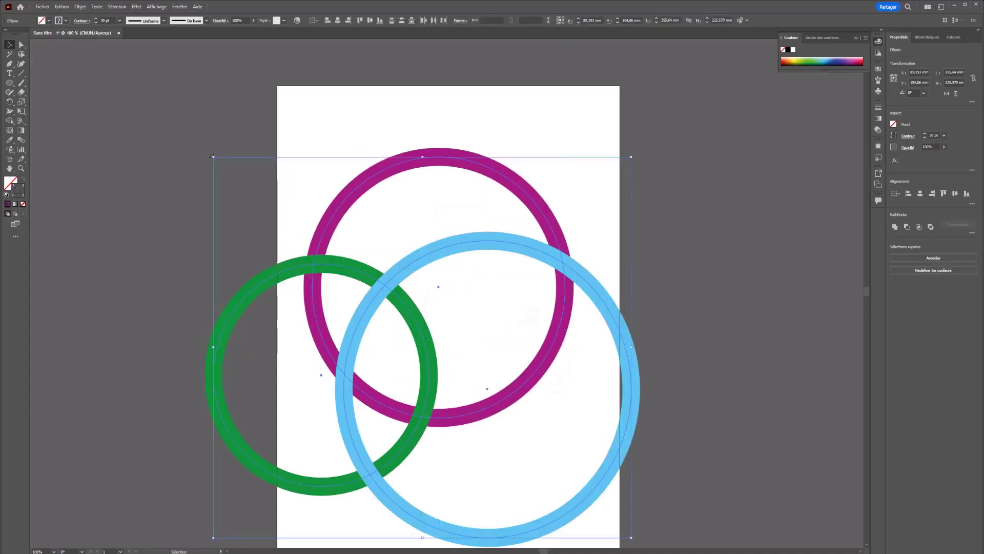
# Scale the three circles together to about 141 mm wide, centre them horizontally on the page, and create an Intertwine (Entrelacement) object from them.
pyautogui.moveTo(212, 156); pyautogui.dragTo(442, 297)
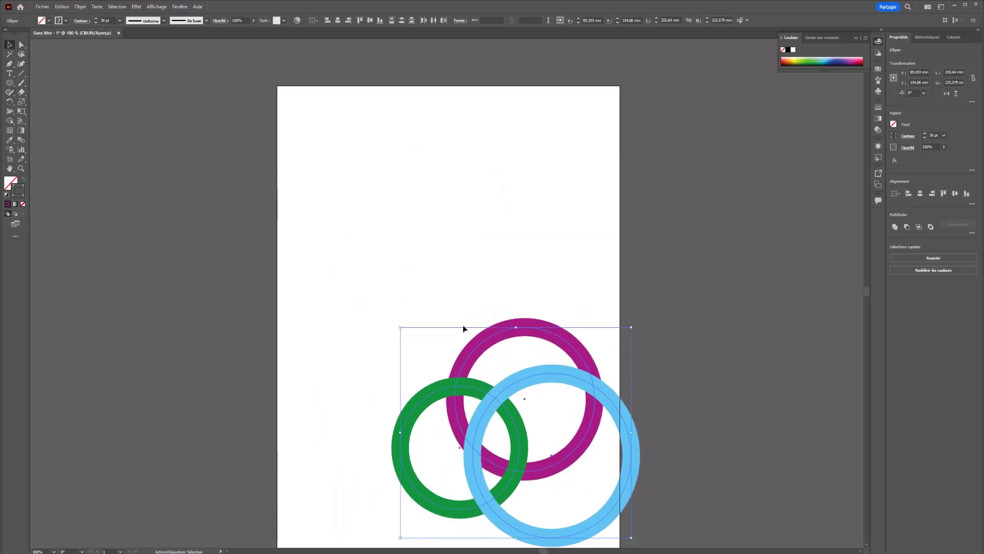
pyautogui.moveTo(521, 384); pyautogui.dragTo(452, 247)
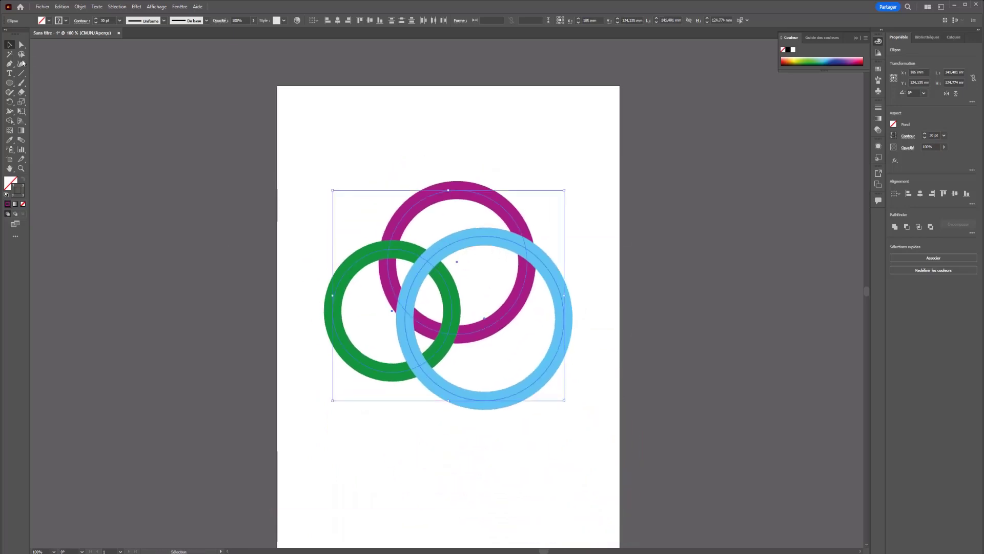
pyautogui.click(80, 7)
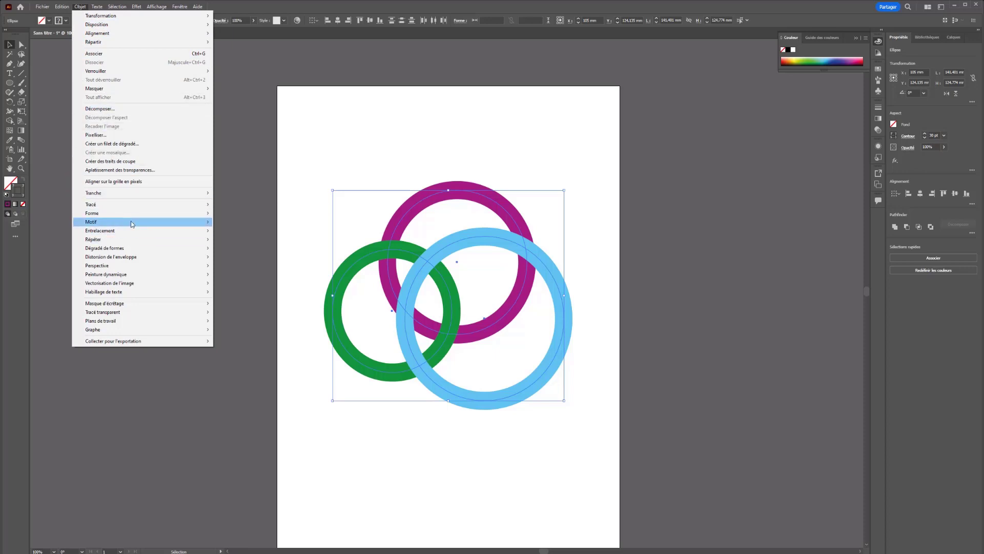
pyautogui.moveTo(184, 233)
pyautogui.click(227, 231)
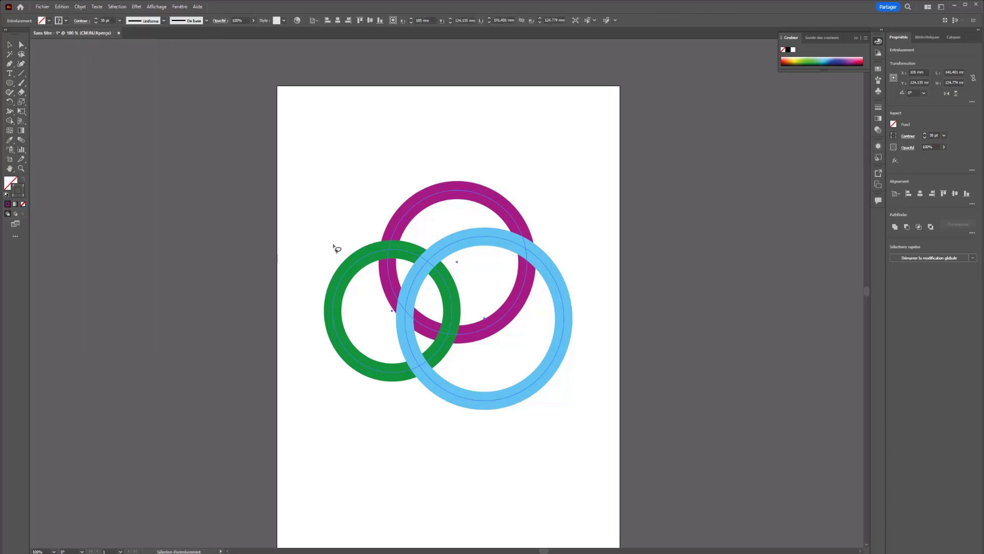
# Bring purple over blue at their upper-right crossing and green over blue at their upper crossing, then leave intertwine editing.
pyautogui.moveTo(538, 229)
pyautogui.mouseDown()
pyautogui.moveTo(508, 235)
pyautogui.moveTo(507, 263)
pyautogui.moveTo(535, 271)
pyautogui.moveTo(539, 229)
pyautogui.mouseUp()
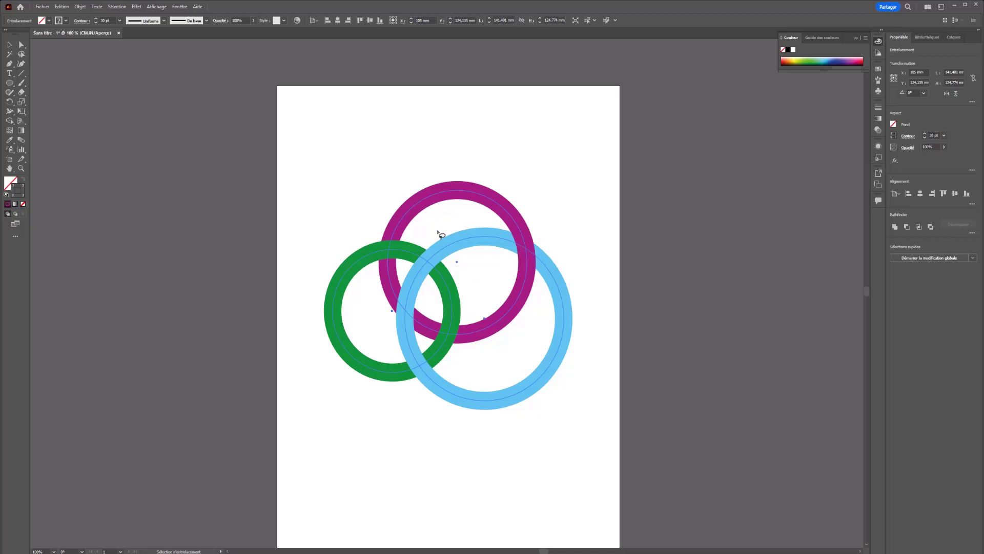
pyautogui.moveTo(429, 236)
pyautogui.mouseDown()
pyautogui.moveTo(430, 276)
pyautogui.moveTo(440, 266)
pyautogui.moveTo(429, 239)
pyautogui.mouseUp()
pyautogui.click(22, 45)
pyautogui.click(187, 173)
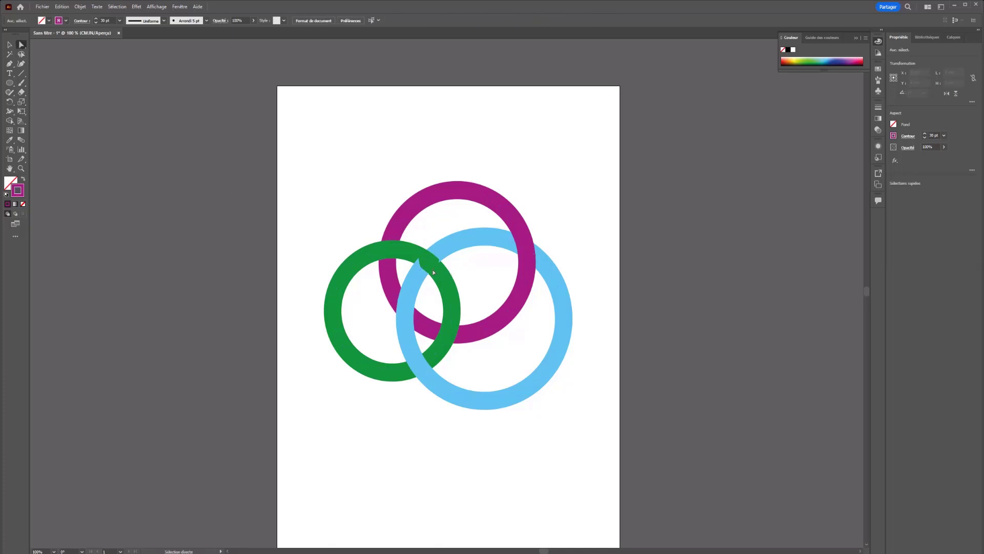
# Slightly reshape the green ring's upper-right curve with Direct Selection, then list the individual rings inside the intertwine object.
pyautogui.moveTo(436, 269)
pyautogui.mouseDown()
pyautogui.moveTo(445, 261)
pyautogui.moveTo(437, 267)
pyautogui.mouseUp()
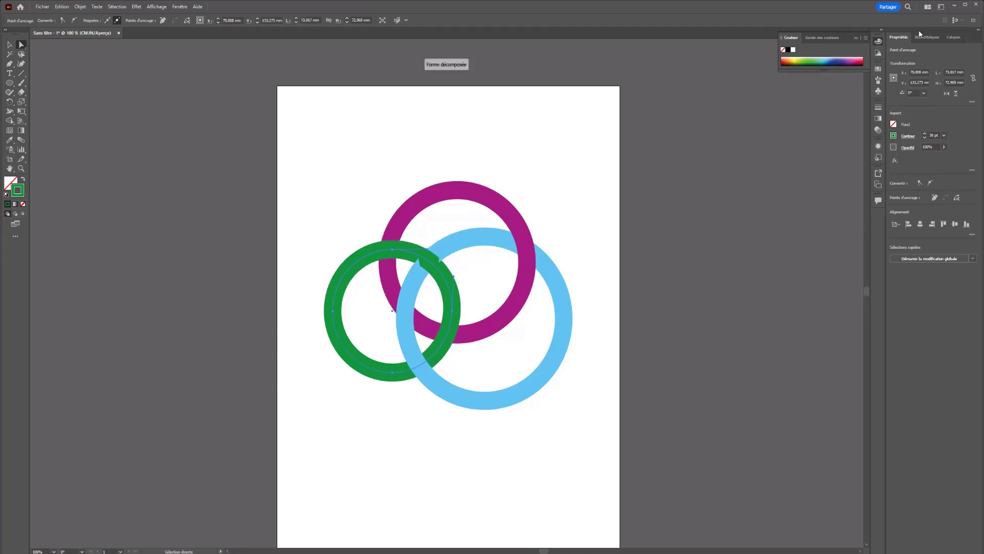
pyautogui.click(954, 37)
pyautogui.click(911, 51)
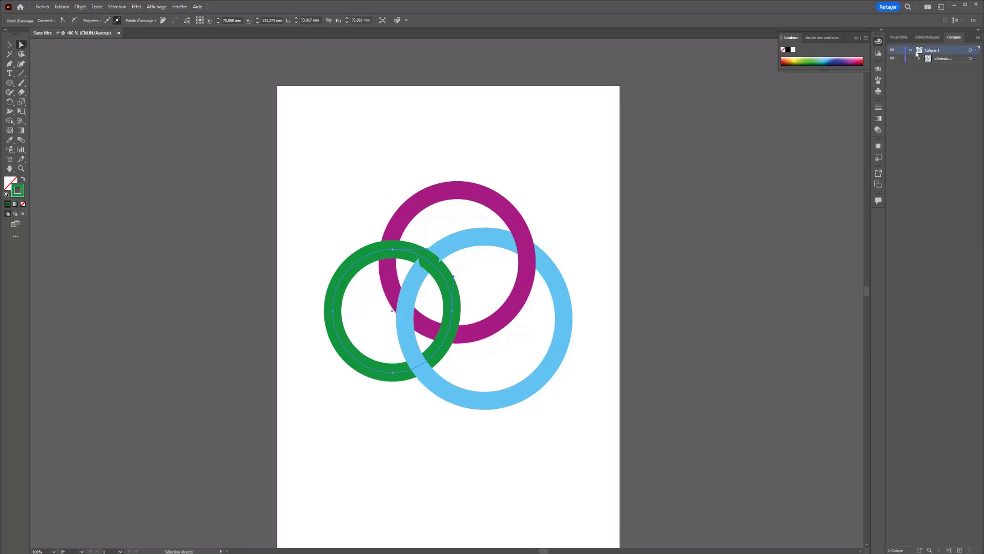
pyautogui.click(919, 59)
# Try pulling the upper-left arc of the blue ring outward inside the intertwine object, then undo the reshaping.
pyautogui.hotkey('ctrl', '+')
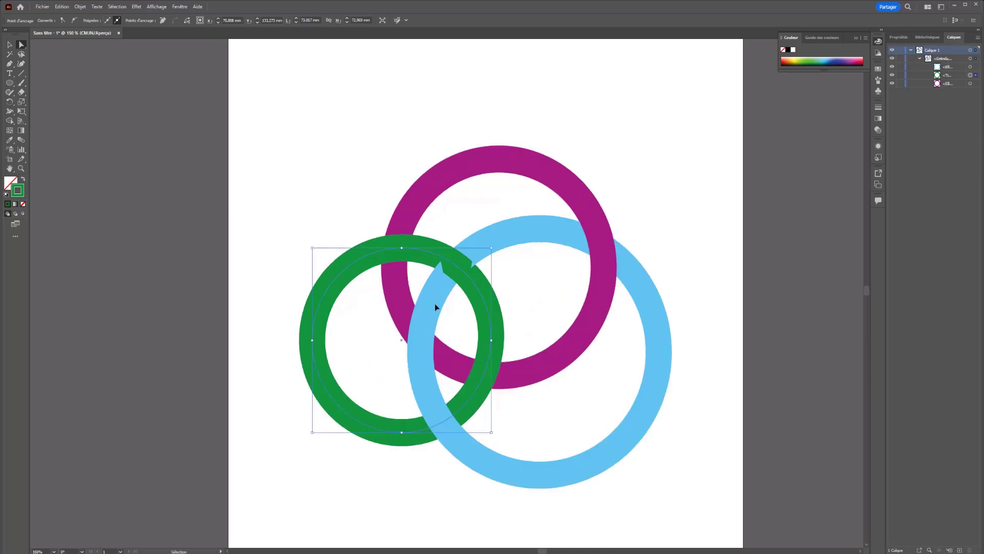
pyautogui.hotkey('ctrl', '+')
pyautogui.hotkey('ctrl', '+')
pyautogui.hotkey('ctrl', '+')
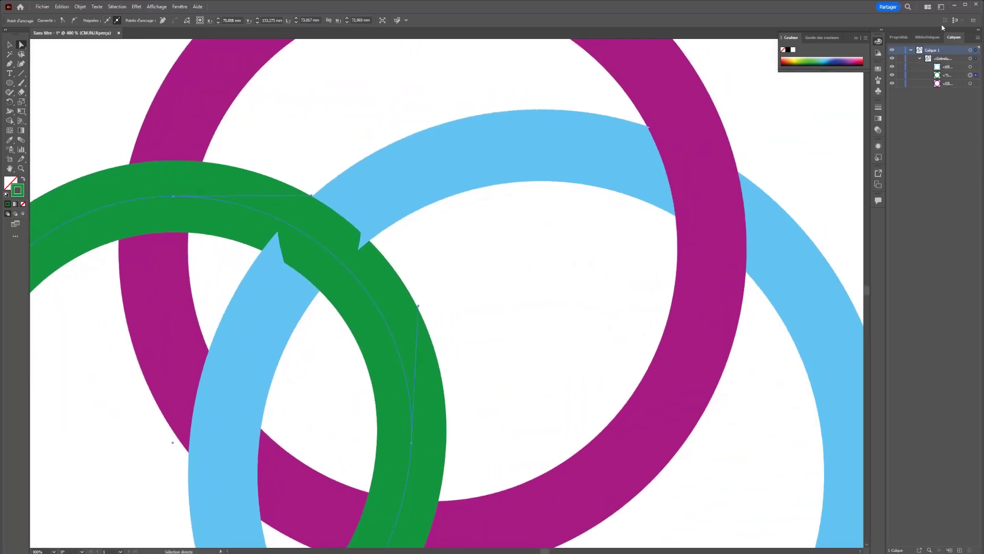
pyautogui.click(970, 66)
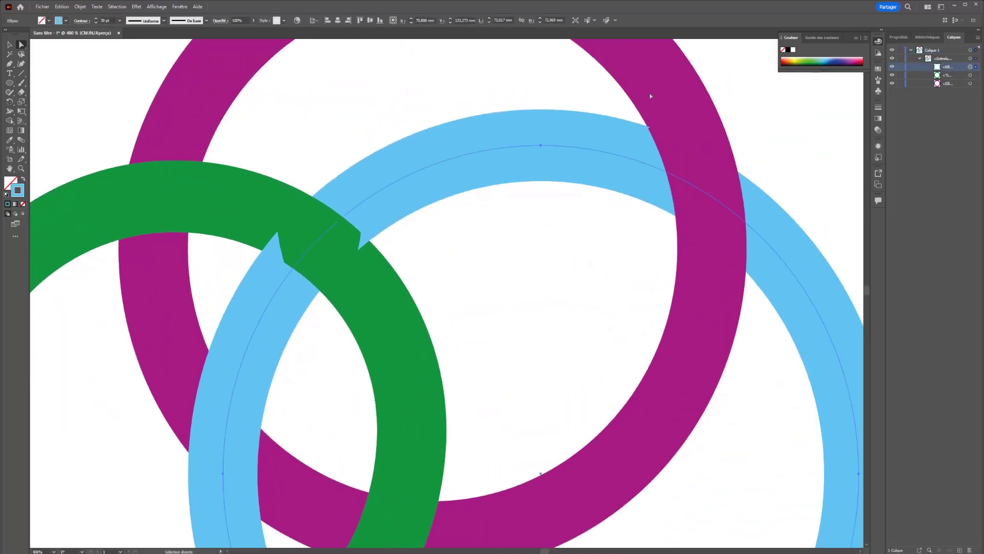
pyautogui.moveTo(378, 190); pyautogui.dragTo(431, 127)
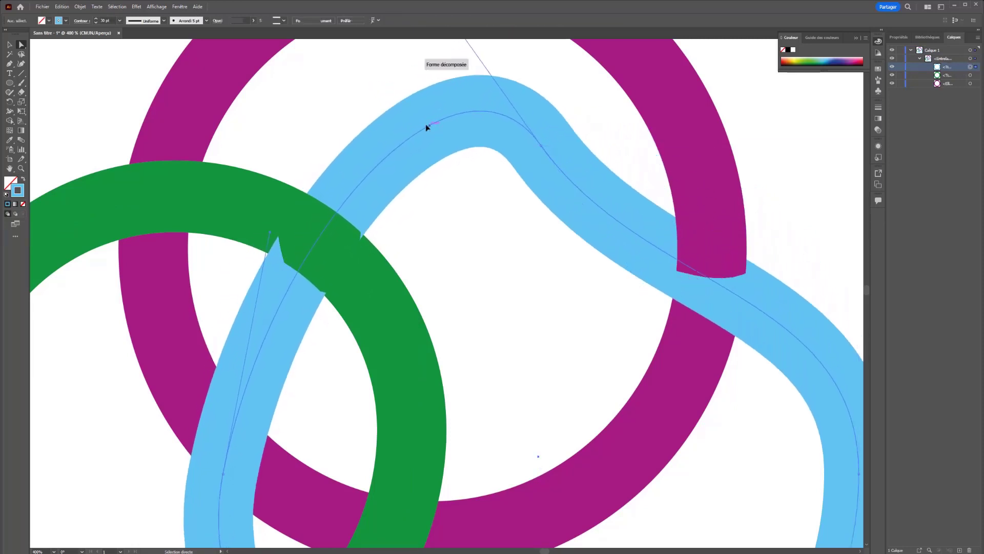
pyautogui.hotkey('ctrl', 'z')
pyautogui.hotkey('ctrl', 'shift', 'a')
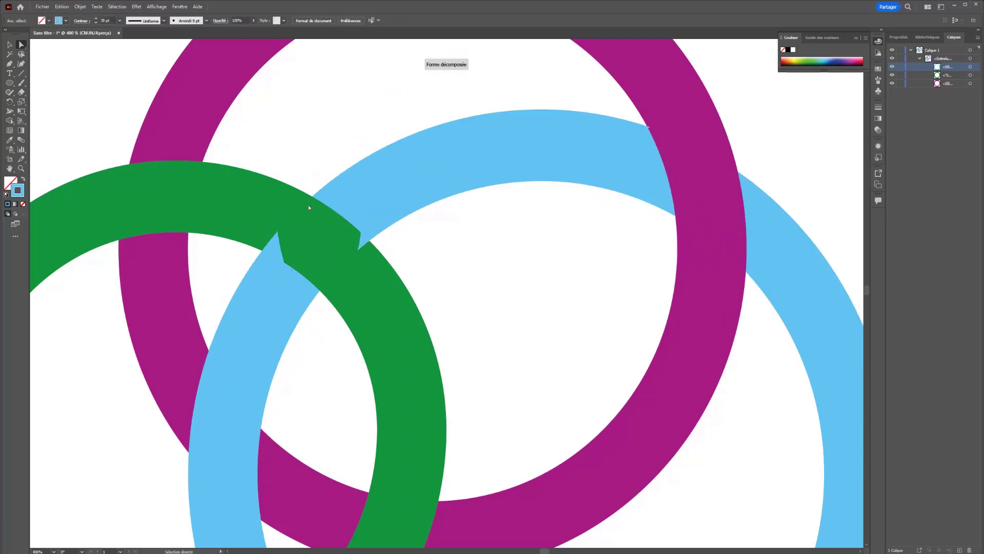
pyautogui.hotkey('ctrl', '0')
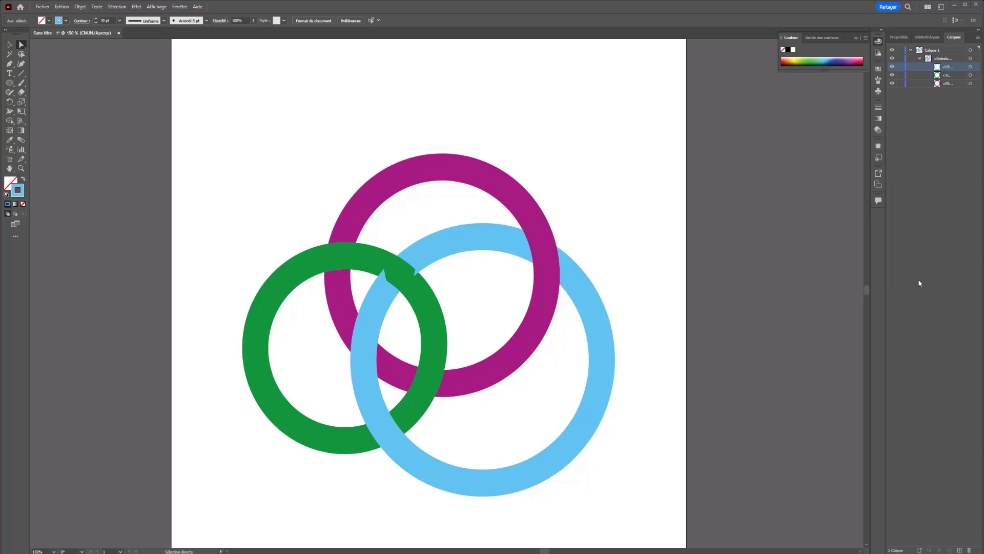
# Open the recent file icone.aic, bring both artboards into view, and select all artwork on the llama layer.
pyautogui.press('ctrl')
pyautogui.click(20, 6)
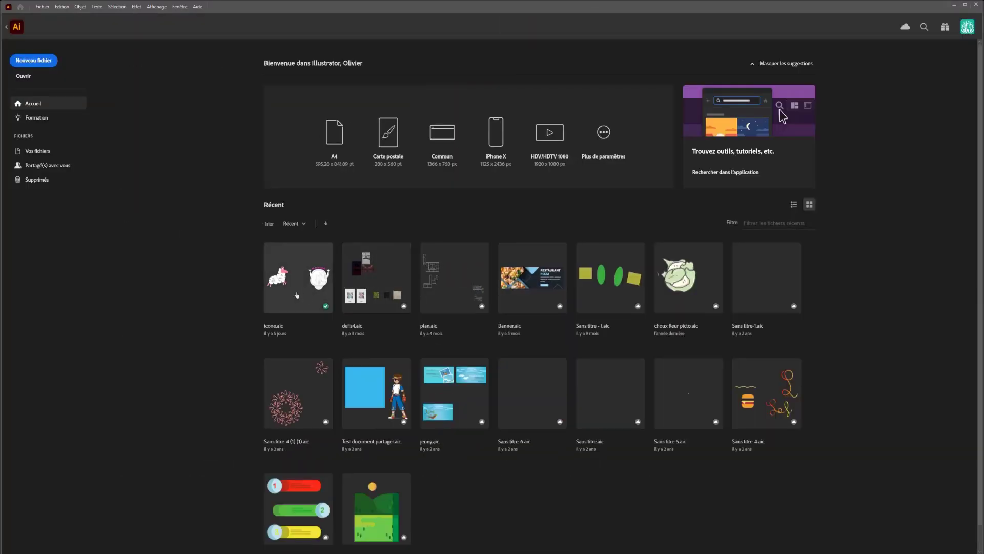
pyautogui.click(290, 289)
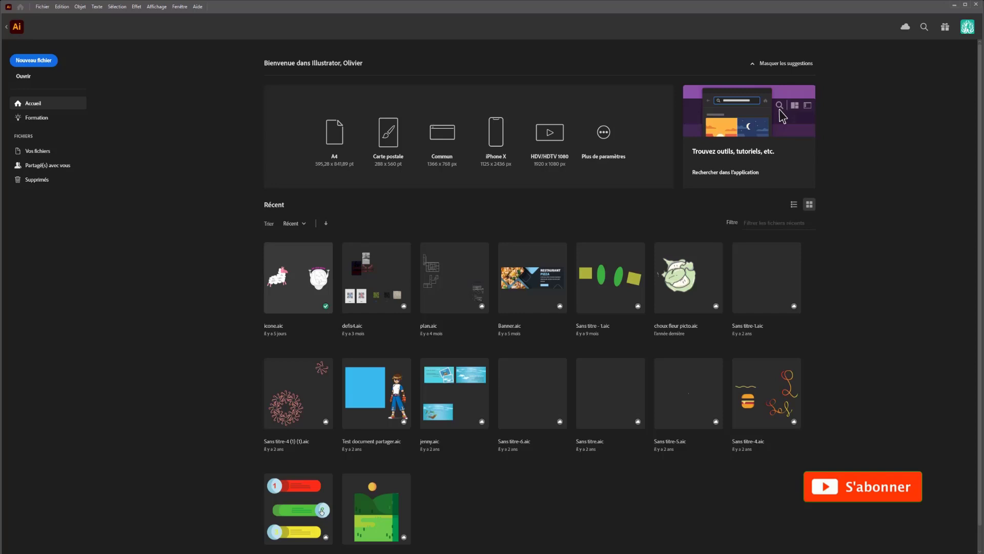
pyautogui.hotkey('ctrl', '+')
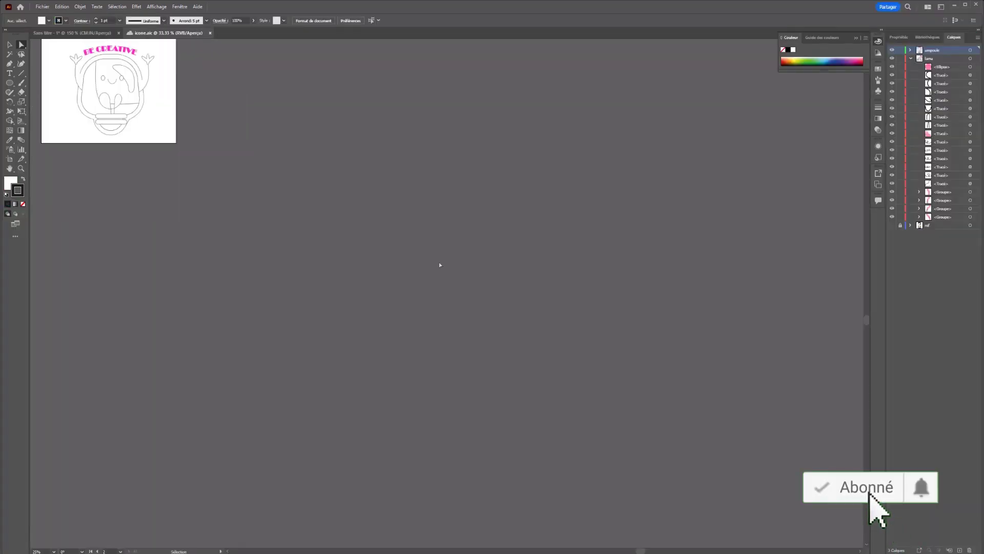
pyautogui.moveTo(439, 264); pyautogui.dragTo(785, 390)
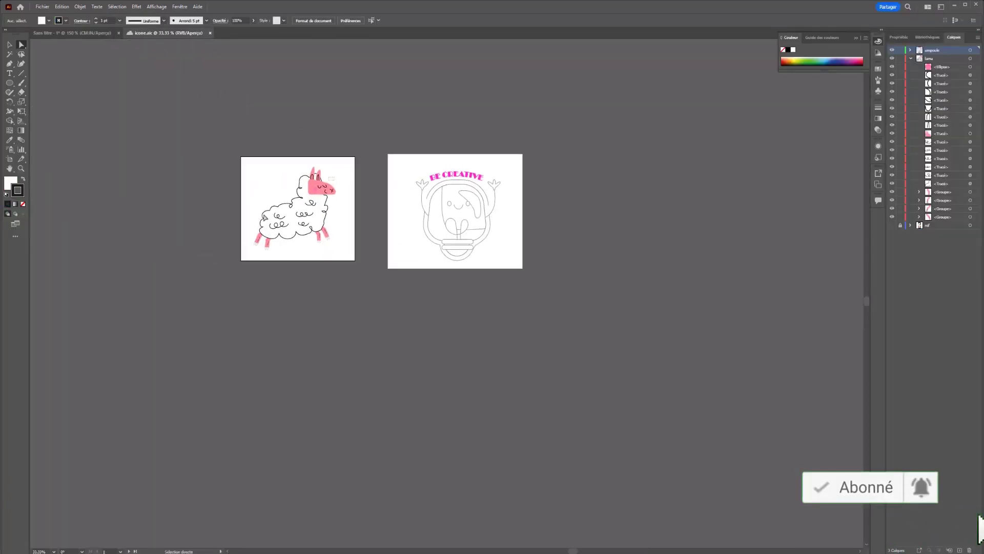
pyautogui.click(970, 58)
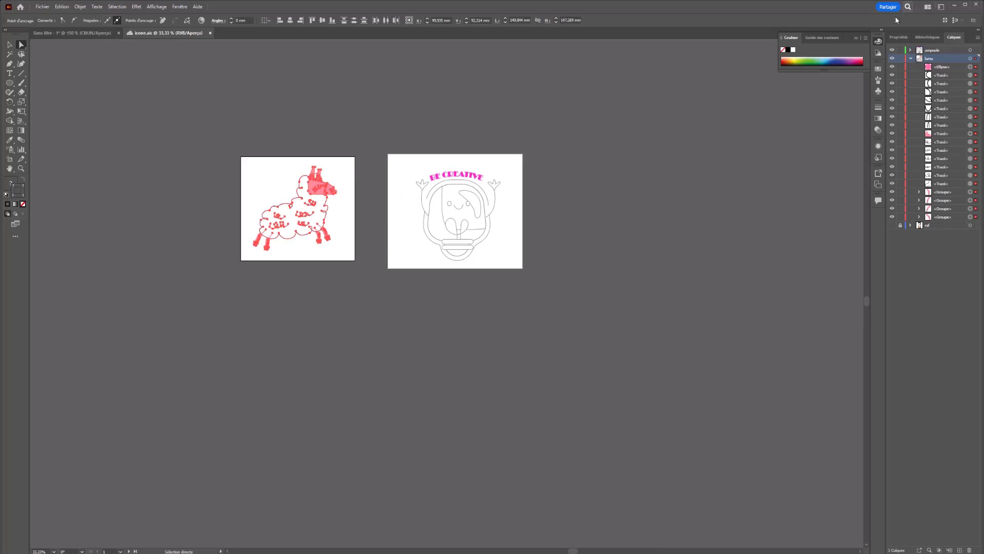
# Open the Discover (Découvrir) help, skip its guided tour, and browse the quick actions (Actions rapides).
pyautogui.click(908, 7)
pyautogui.scroll(-2, 472, 258)
pyautogui.scroll(2, 472, 258)
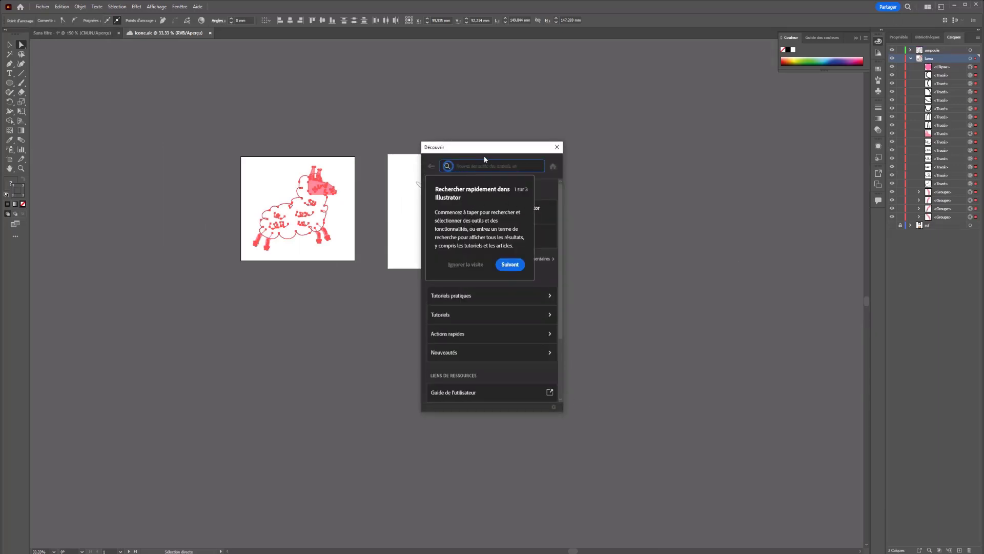
pyautogui.click(473, 265)
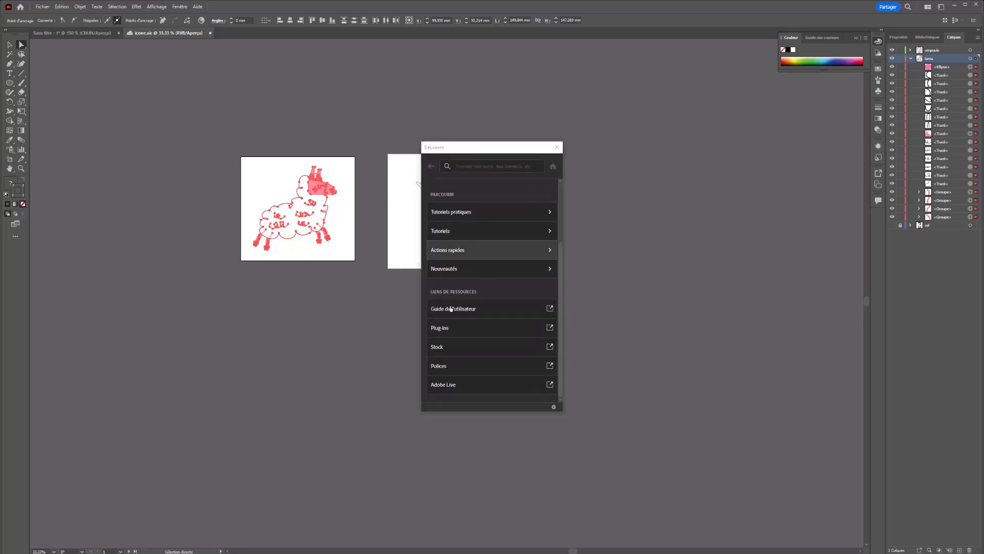
pyautogui.click(458, 254)
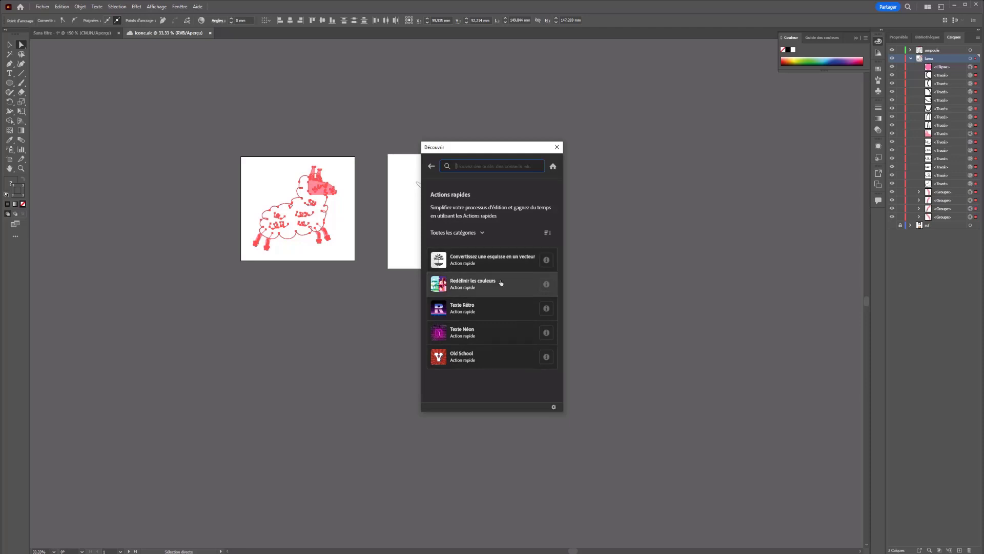
# Add a Lorem ipsum placeholder text below the llama artboard and enlarge it to about 610 mm wide.
pyautogui.press('t')
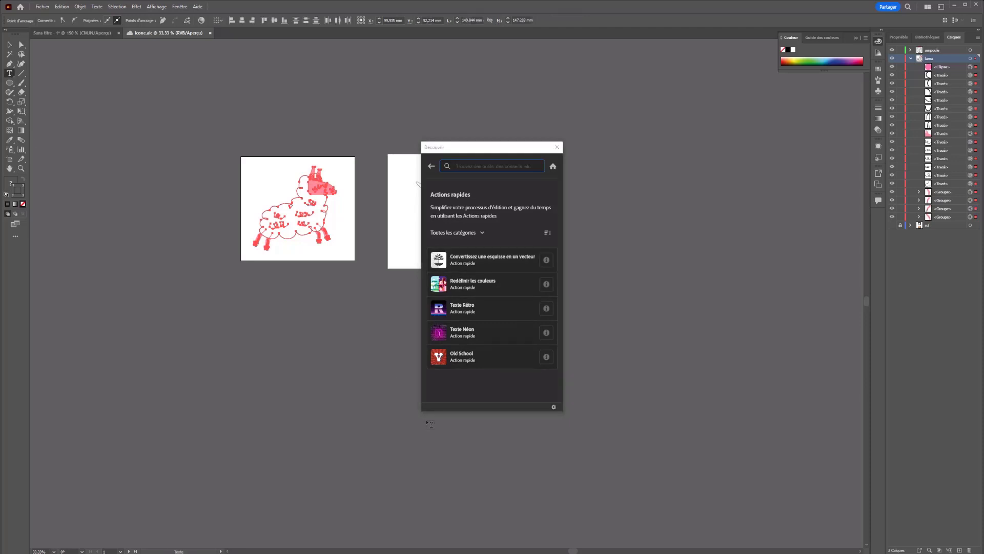
pyautogui.click(192, 376)
pyautogui.press('Escape')
pyautogui.moveTo(200, 374); pyautogui.dragTo(585, 523)
pyautogui.moveTo(364, 393); pyautogui.dragTo(213, 351)
# Apply the Texte Rétro quick action to the Lorem ipsum text, then revert it to the previous version.
pyautogui.click(481, 317)
pyautogui.click(489, 327)
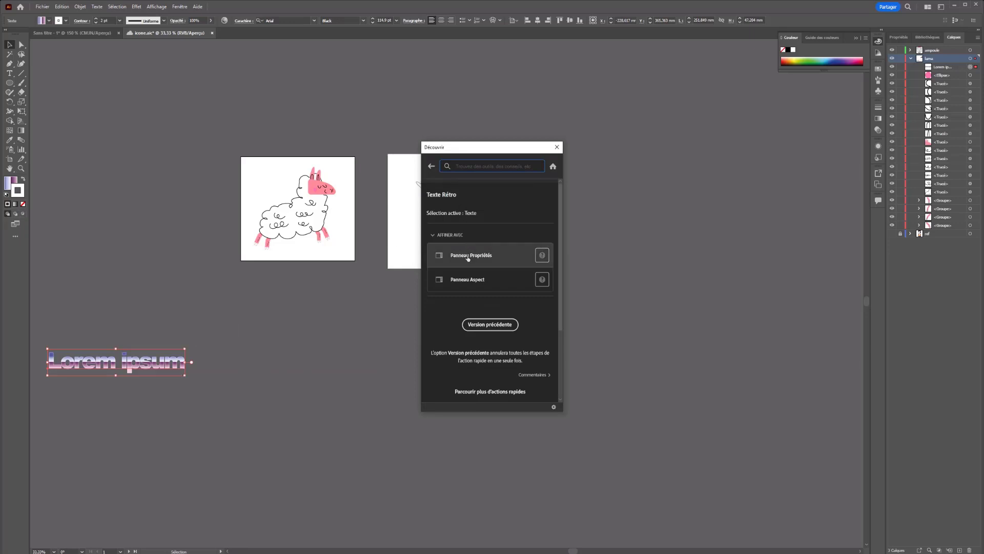
pyautogui.click(478, 325)
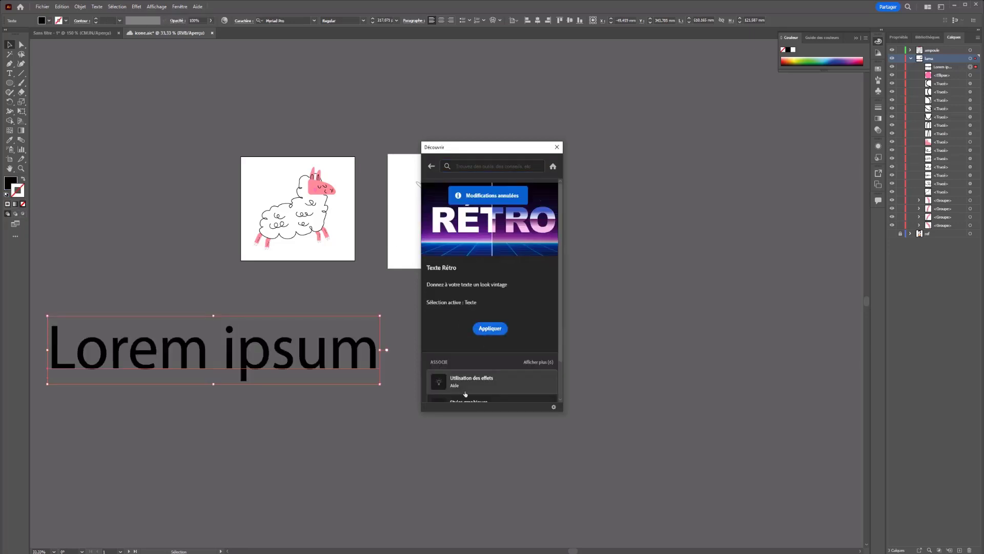
pyautogui.scroll(2, 473, 356)
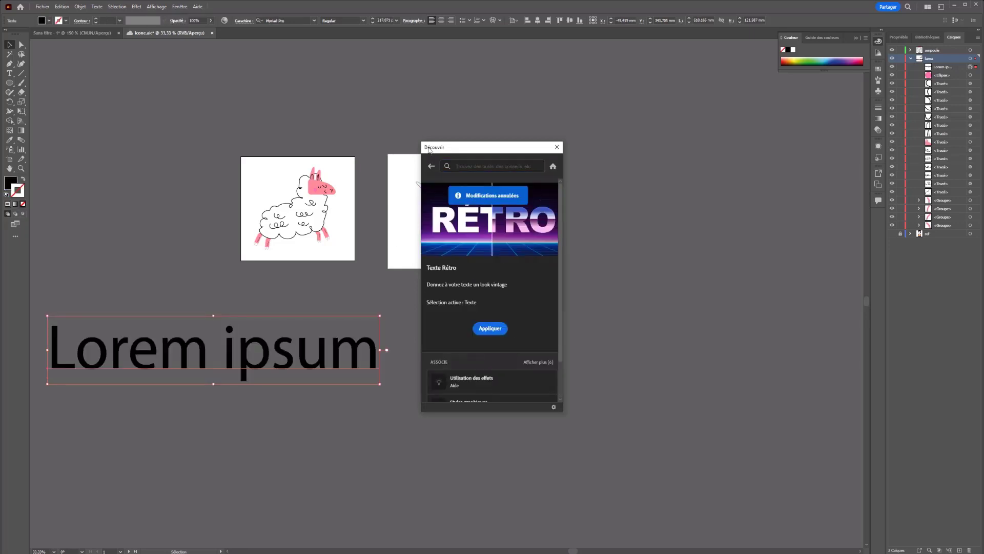
# Apply the Texte Néon quick action to the Lorem ipsum text and scale it to about 446 mm wide.
pyautogui.click(432, 166)
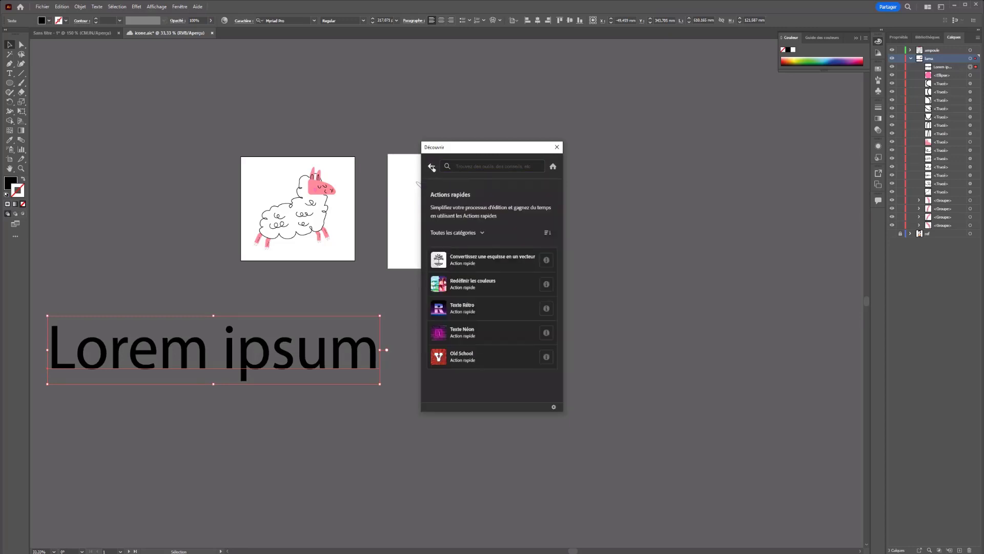
pyautogui.click(481, 334)
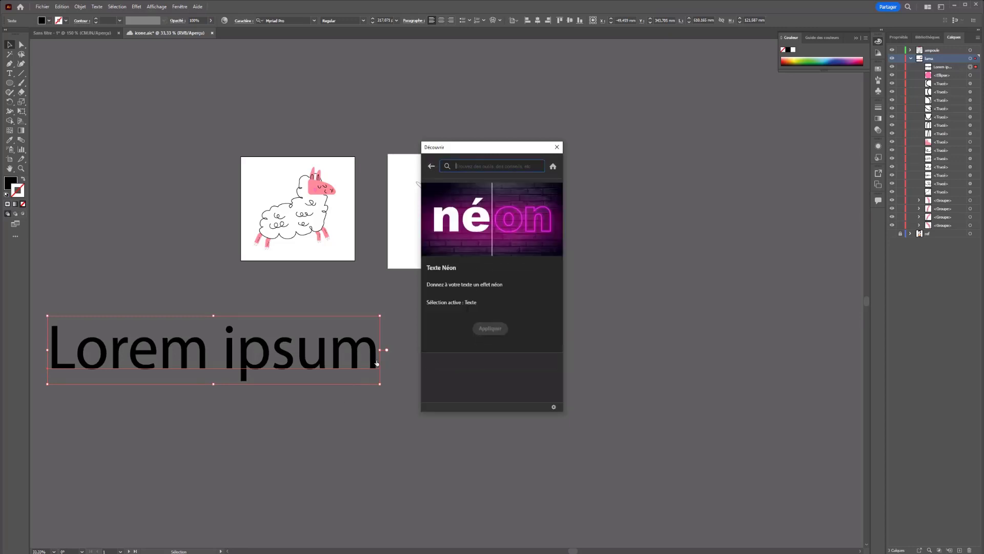
pyautogui.moveTo(203, 375); pyautogui.dragTo(292, 412)
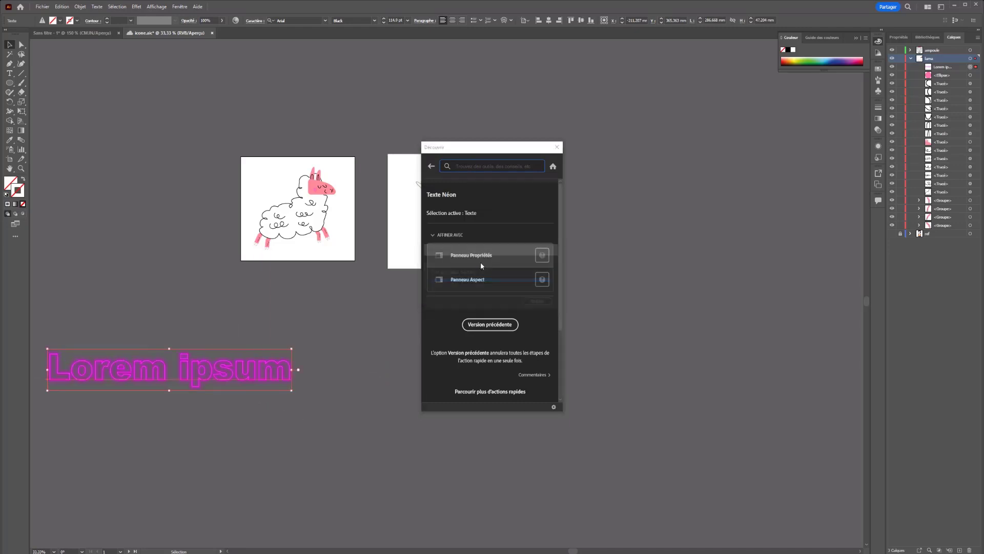
# Examine the neon text's properties and its full stack of appearance strokes, fill and glow effects.
pyautogui.click(473, 264)
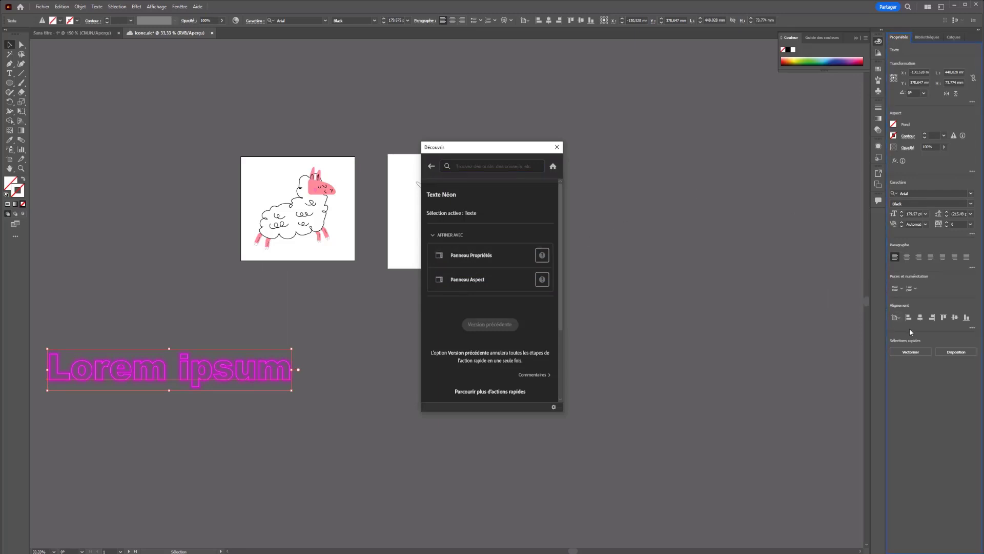
pyautogui.click(469, 281)
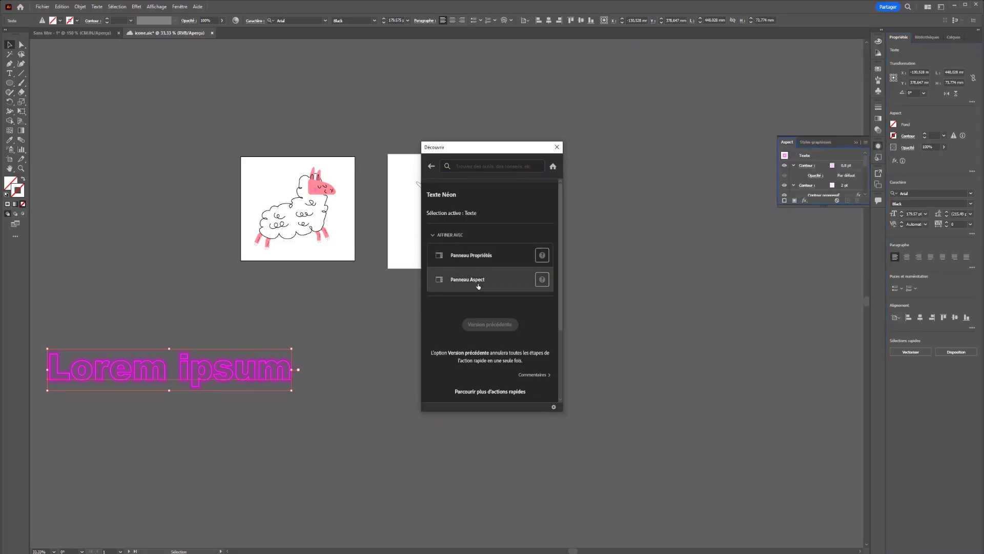
pyautogui.click(822, 208)
pyautogui.moveTo(826, 207); pyautogui.dragTo(819, 281)
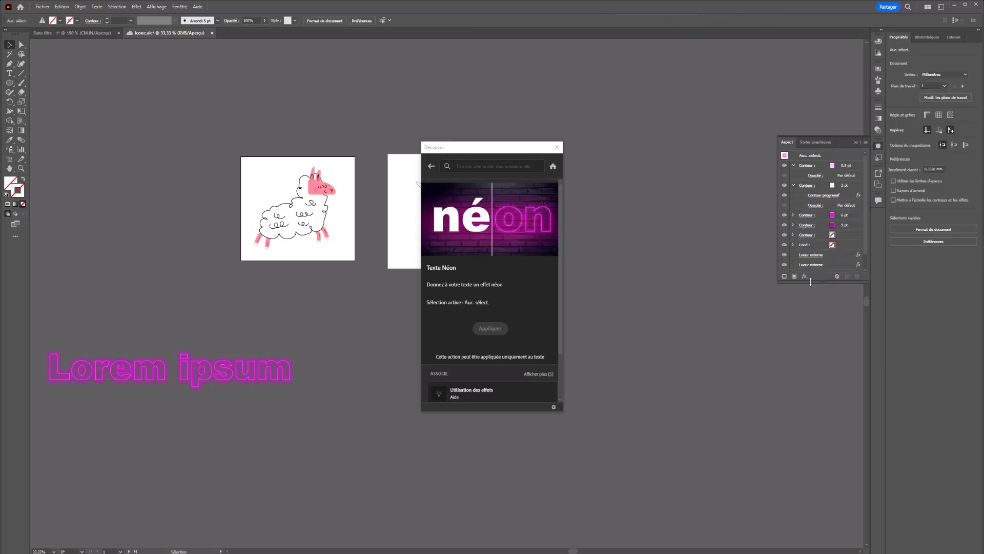
# Close the Discover window, delete the neon Lorem ipsum text, and hide the appearance settings.
pyautogui.click(556, 148)
pyautogui.moveTo(300, 339); pyautogui.dragTo(167, 398)
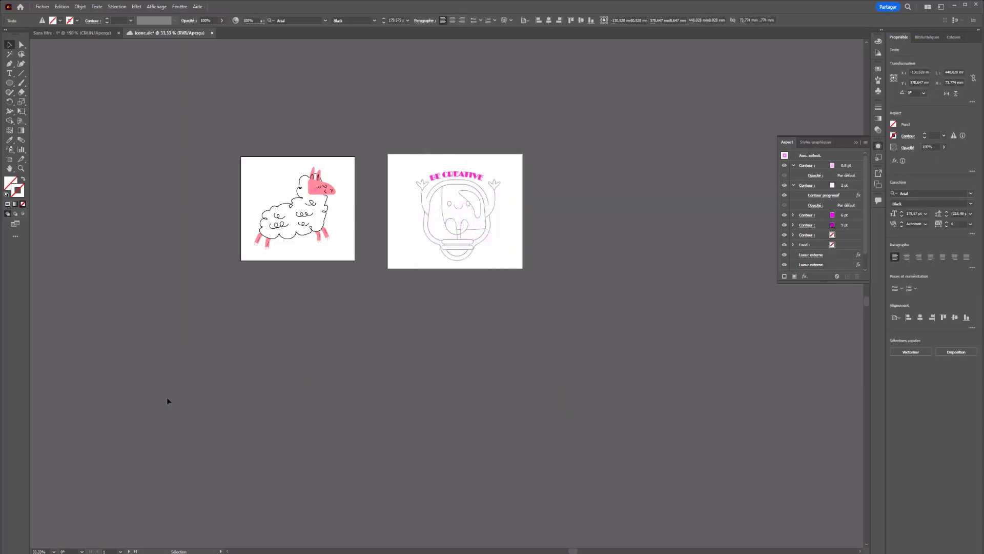
pyautogui.click(168, 399)
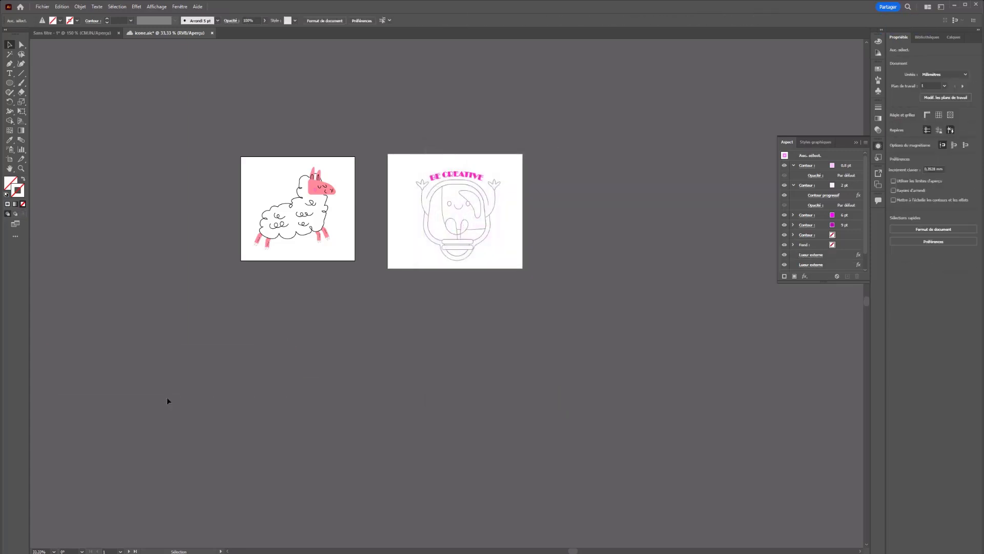
pyautogui.click(878, 146)
# Show the 3D and Materials (3D et matières) settings and dock them beside the tools.
pyautogui.click(180, 7)
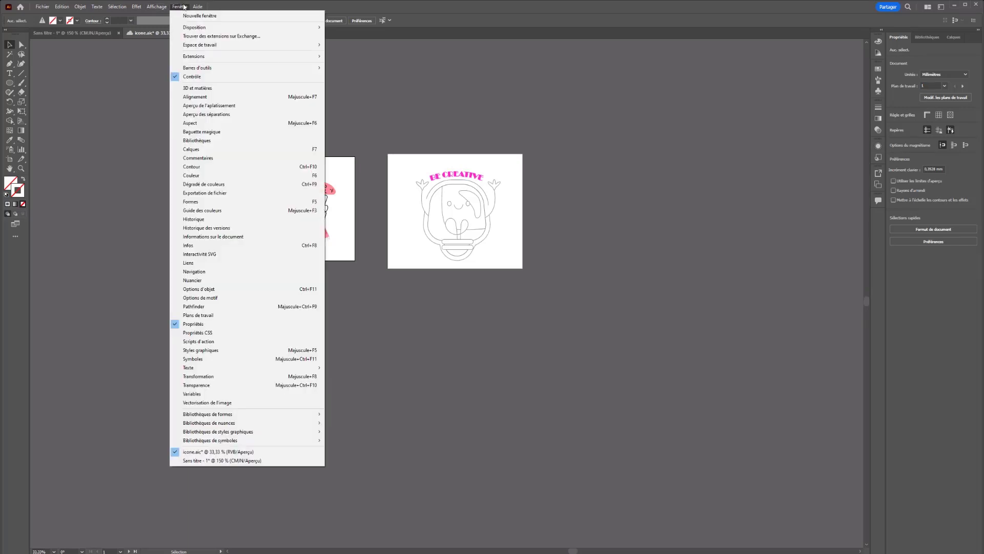
pyautogui.click(197, 89)
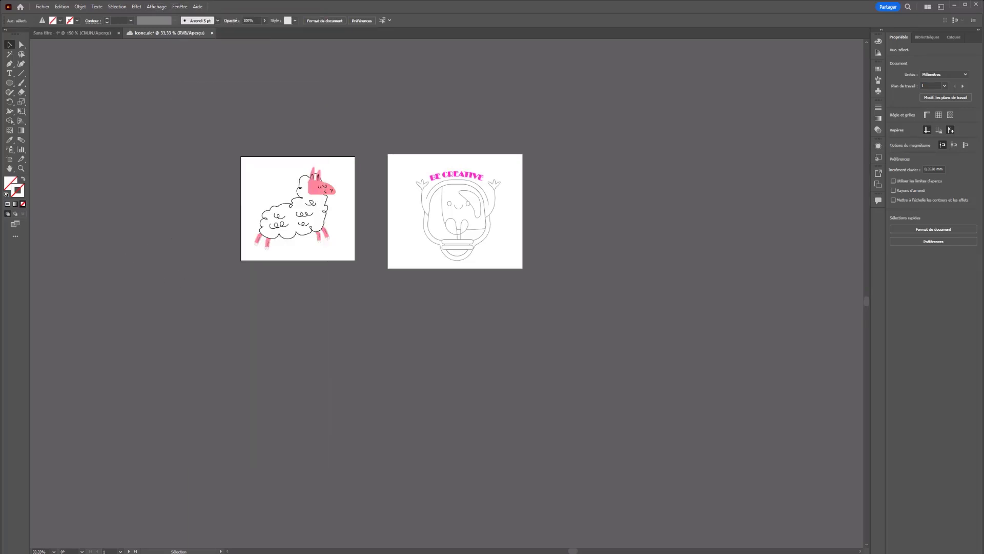
pyautogui.moveTo(11, 132); pyautogui.dragTo(35, 136)
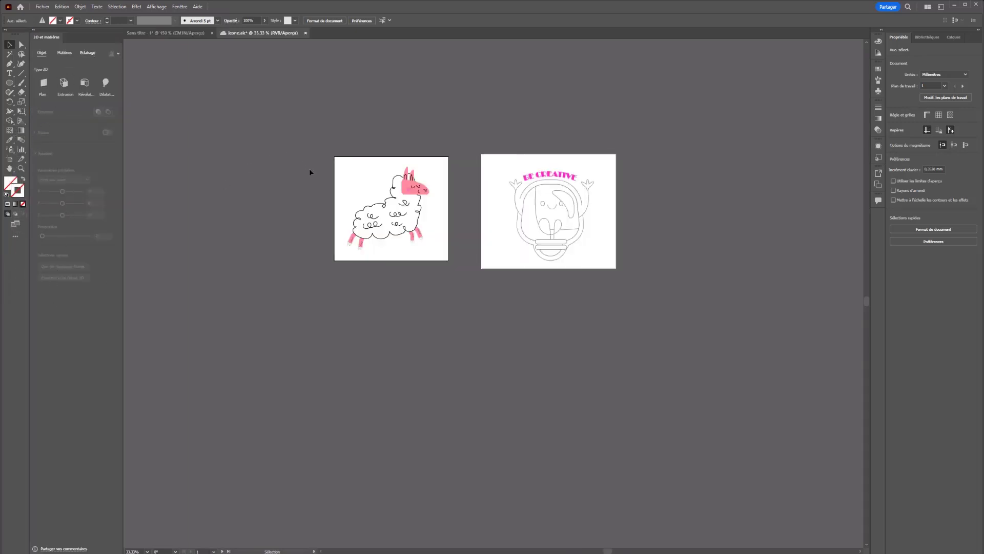
# Draw a circle about 272 mm in diameter below the artboards and give it a blue-violet fill.
pyautogui.press('l')
pyautogui.moveTo(237, 382); pyautogui.dragTo(382, 529)
pyautogui.moveTo(429, 497); pyautogui.dragTo(385, 325)
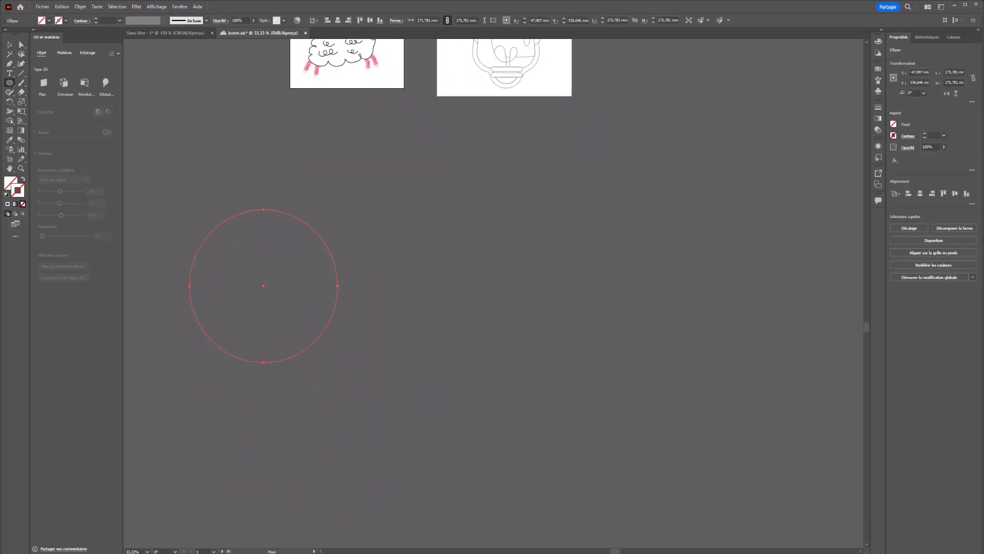
pyautogui.click(10, 183)
pyautogui.click(833, 62)
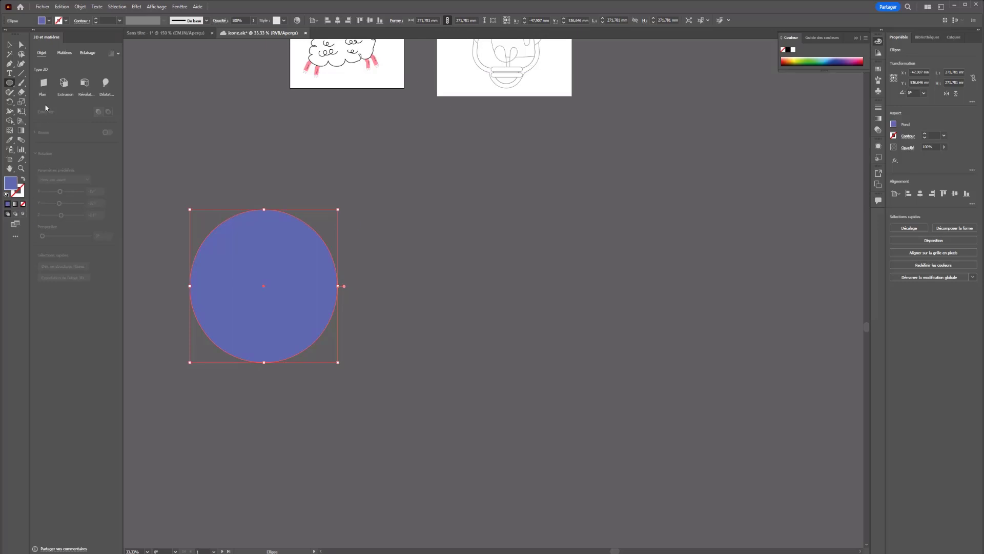
# Apply a 3D extrusion to the circle and rotate it freely to about X 37°, Y -22° and Z 29°.
pyautogui.click(63, 83)
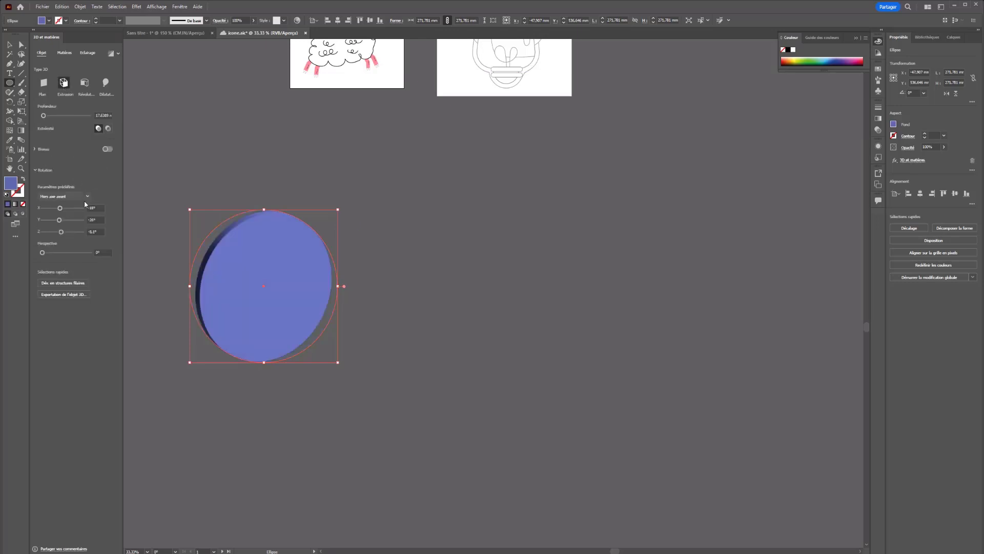
pyautogui.moveTo(259, 300)
pyautogui.mouseDown()
pyautogui.moveTo(275, 279)
pyautogui.moveTo(258, 252)
pyautogui.moveTo(266, 281)
pyautogui.moveTo(276, 268)
pyautogui.moveTo(307, 274)
pyautogui.moveTo(314, 289)
pyautogui.mouseUp()
pyautogui.hotkey('ctrl', 'z')
pyautogui.press('v')
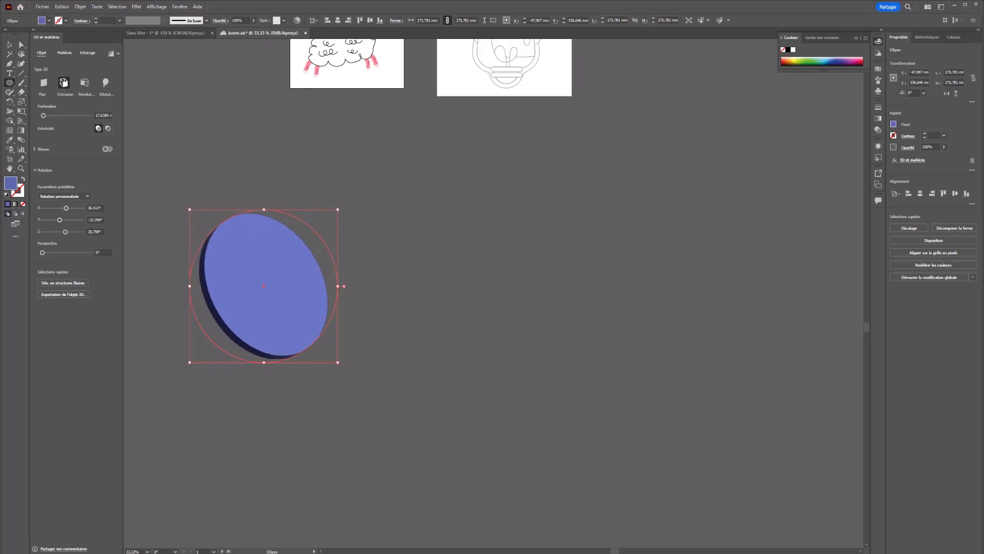
# Look over the available 3D materials, and send the extruded disc to 3D object export to view the file formats offered besides USDA.
pyautogui.click(65, 52)
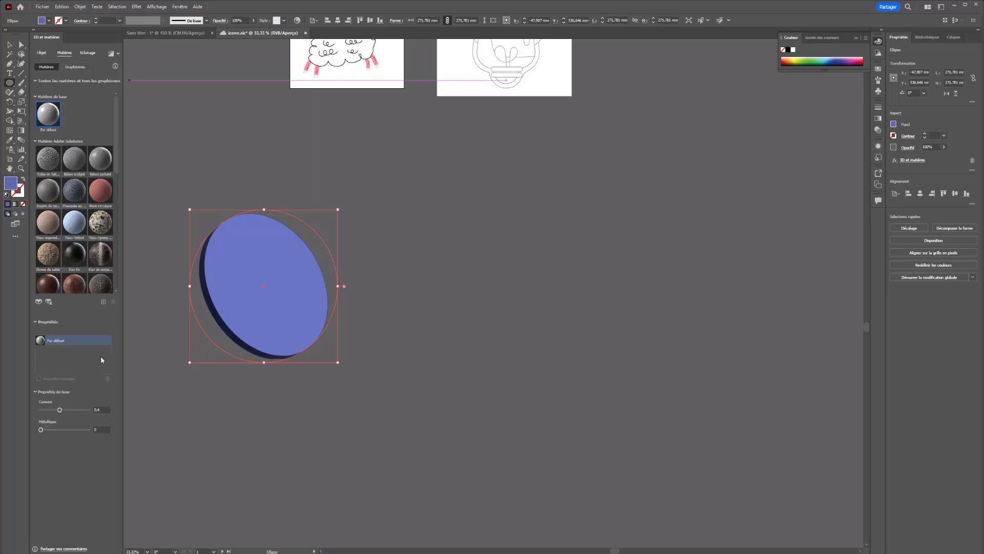
pyautogui.click(63, 294)
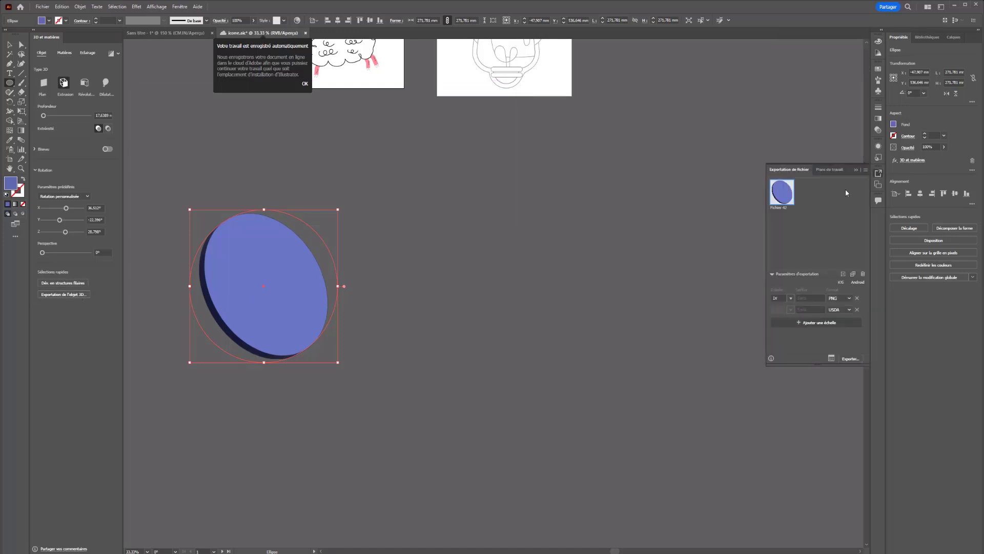
pyautogui.click(848, 309)
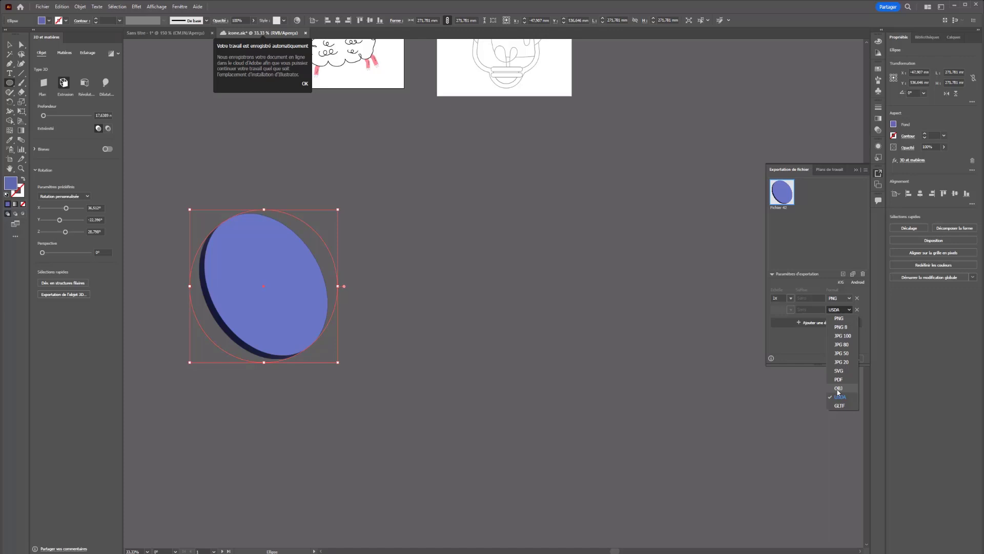
pyautogui.press('Escape')
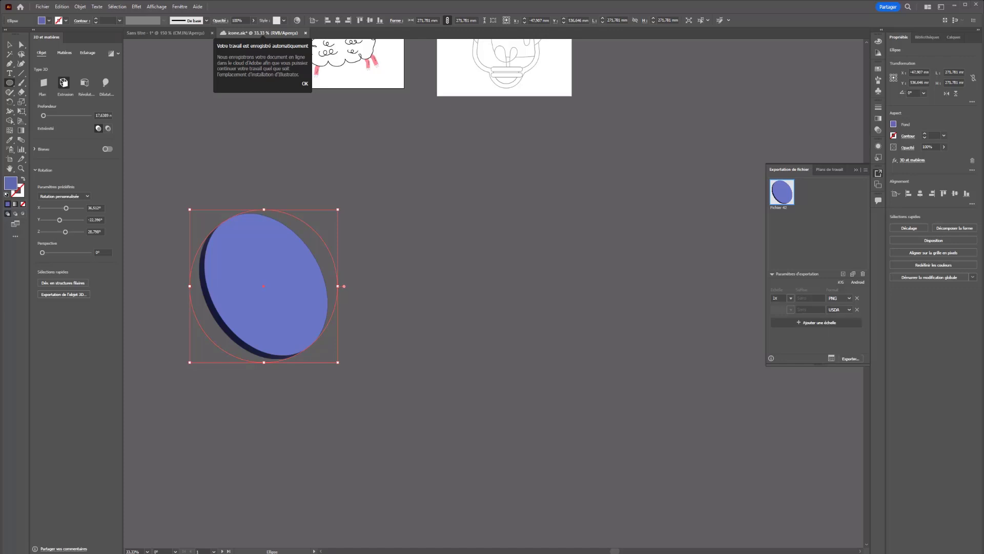